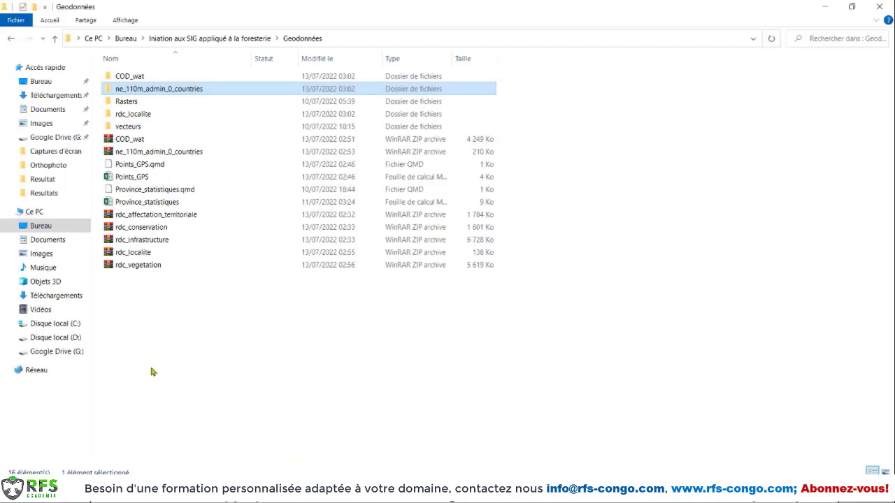
Open the Points_GPS Excel workbook from the Geodonnées folder and select its data table A1:E26.
{"action": "left_click", "coordinate": [164, 314]}
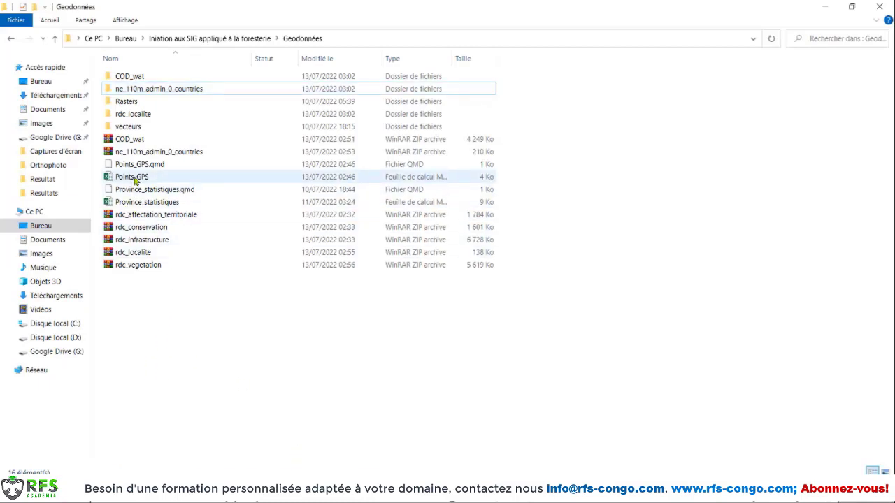
{"action": "left_click", "coordinate": [131, 179]}
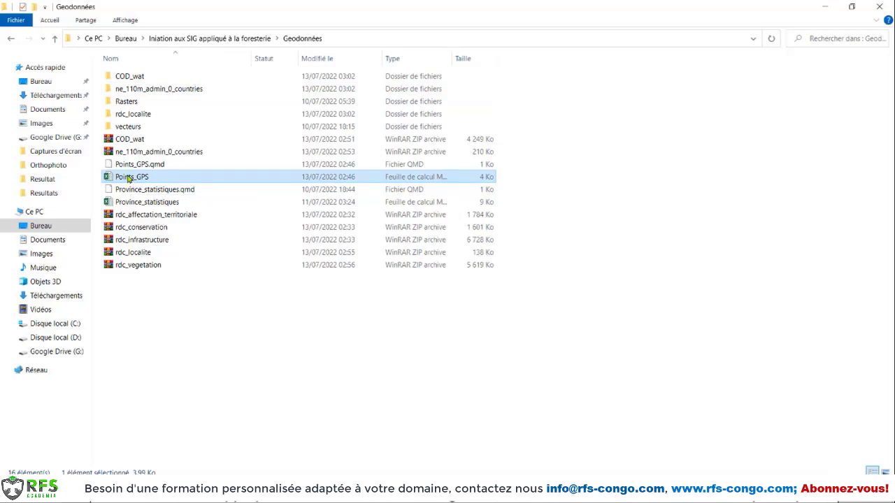
{"action": "double_click", "coordinate": [129, 179]}
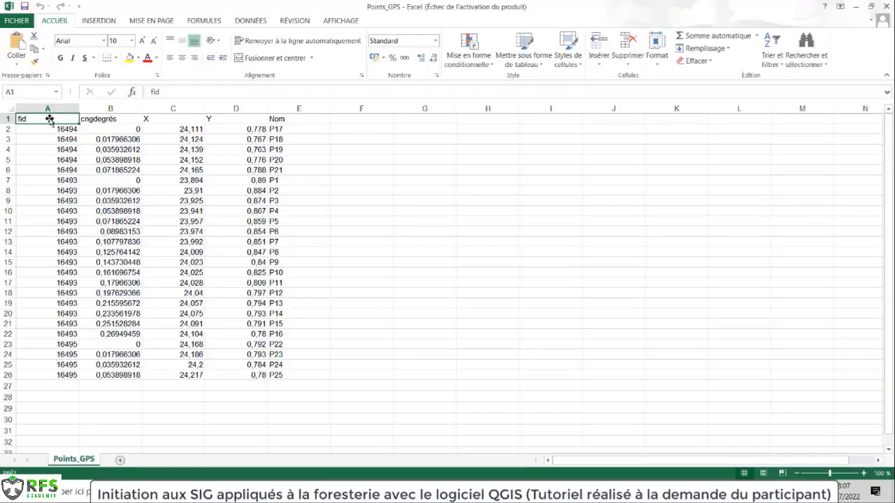
{"action": "left_click_drag", "start_coordinate": [46, 119], "coordinate": [286, 375]}
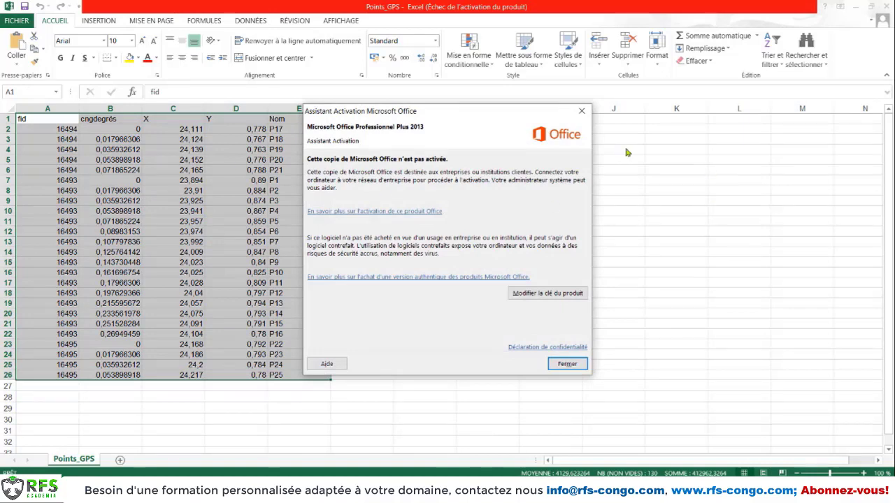
{"action": "left_click", "coordinate": [581, 111]}
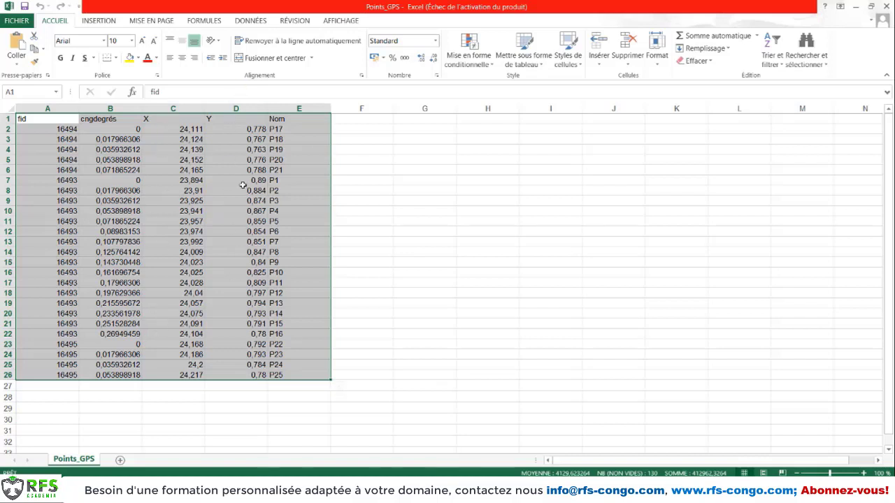
{"action": "left_click_drag", "start_coordinate": [31, 119], "coordinate": [282, 376]}
Save the workbook as tab-delimited text named Points_GPS in Geodonnées and check the folder for the new file.
{"action": "left_click", "coordinate": [22, 23]}
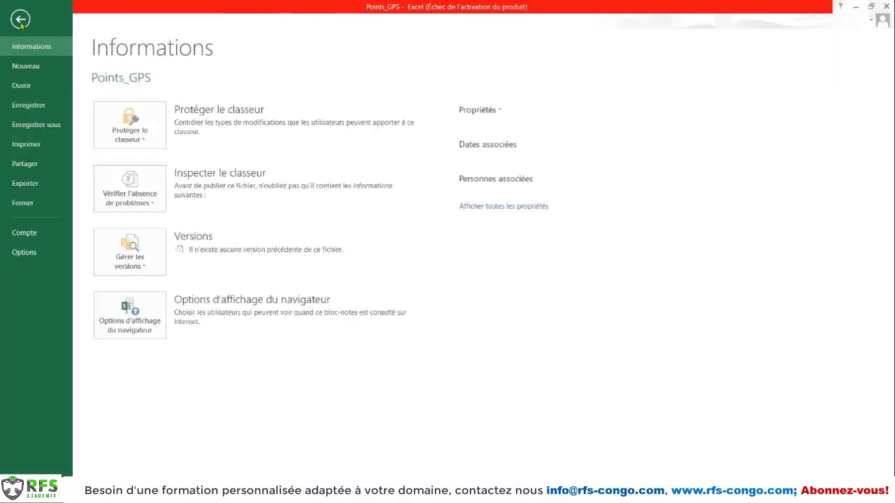
{"action": "left_click", "coordinate": [36, 125]}
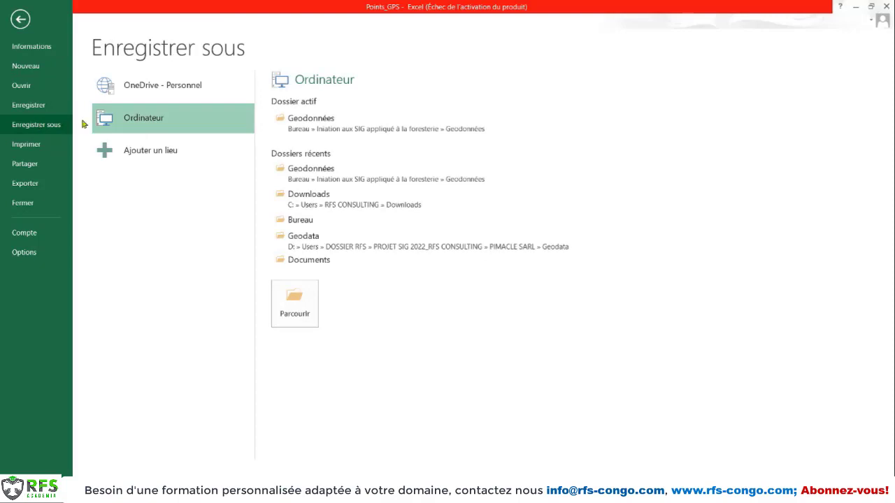
{"action": "left_click", "coordinate": [317, 124]}
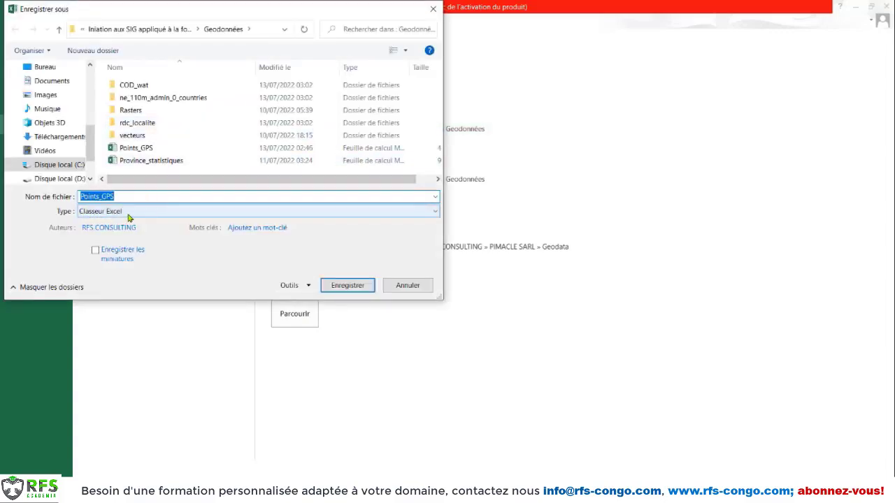
{"action": "left_click", "coordinate": [128, 214]}
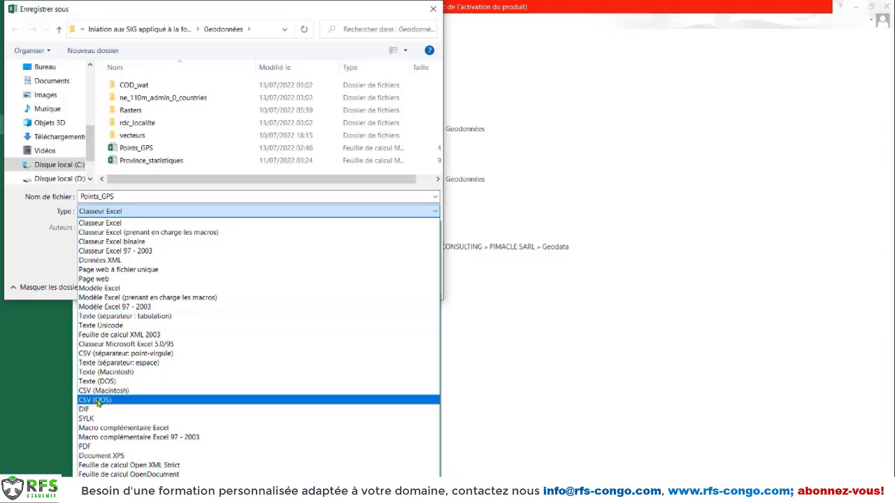
{"action": "left_click", "coordinate": [145, 317]}
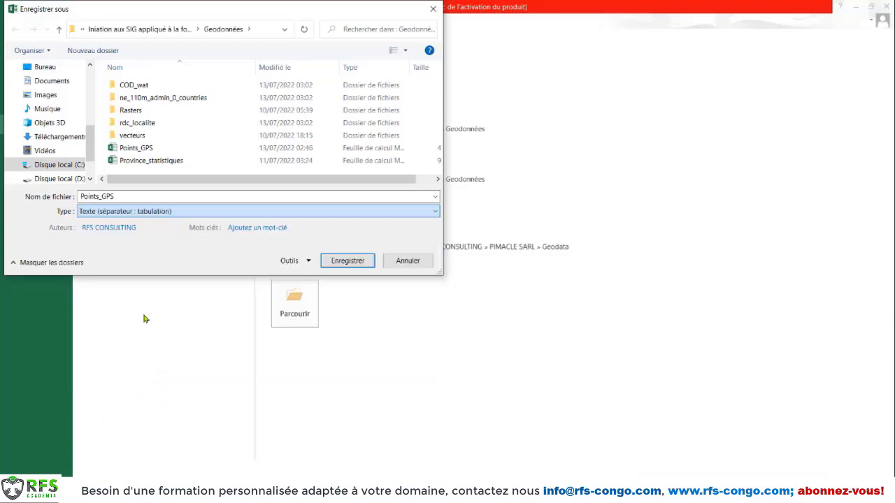
{"action": "left_click", "coordinate": [116, 196]}
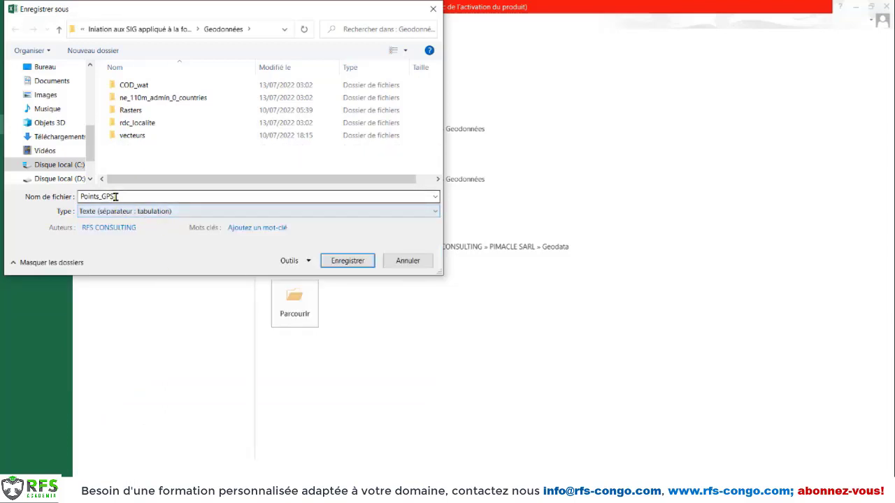
{"action": "left_click", "coordinate": [349, 263]}
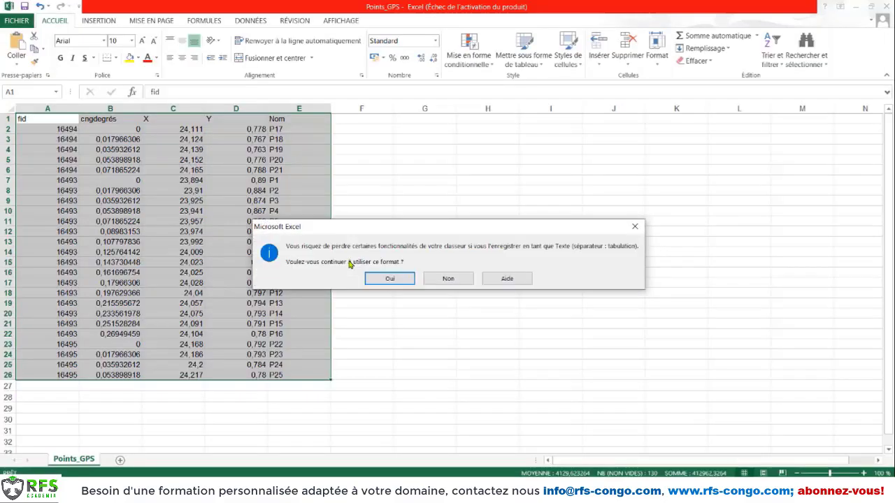
{"action": "left_click", "coordinate": [389, 279]}
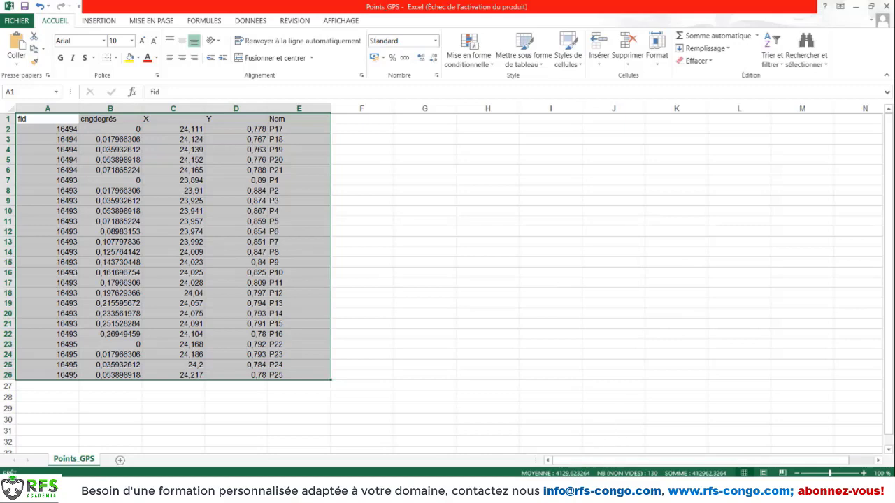
{"action": "key", "text": "alt+Tab"}
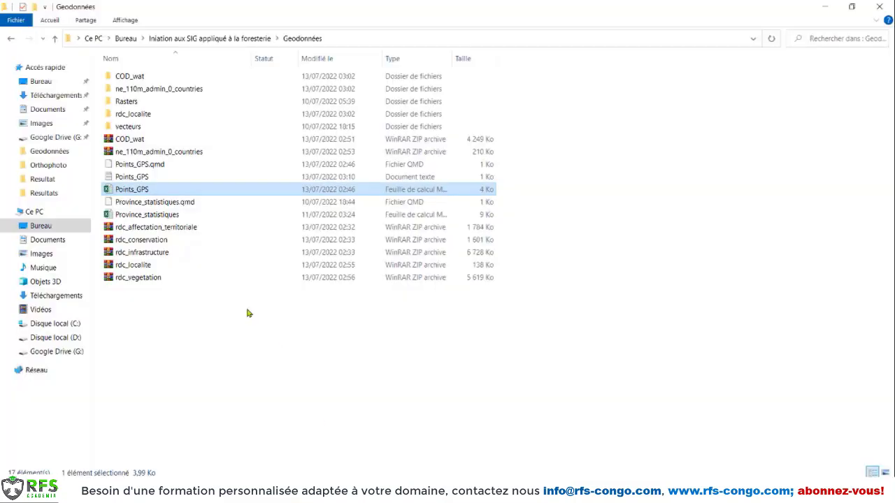
{"action": "left_click", "coordinate": [191, 298]}
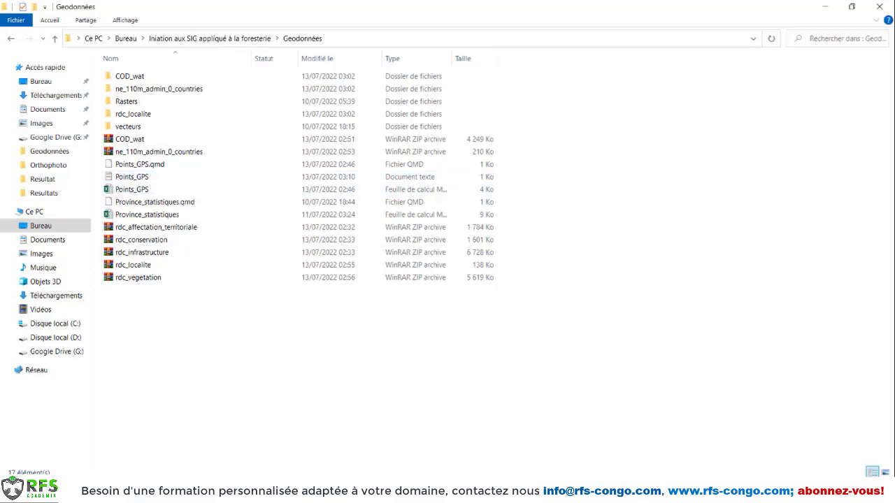
Switch to QGIS and set the Points_GPS text file from Geodonnées as the source of a new delimited text layer.
{"action": "key", "text": "alt+Tab"}
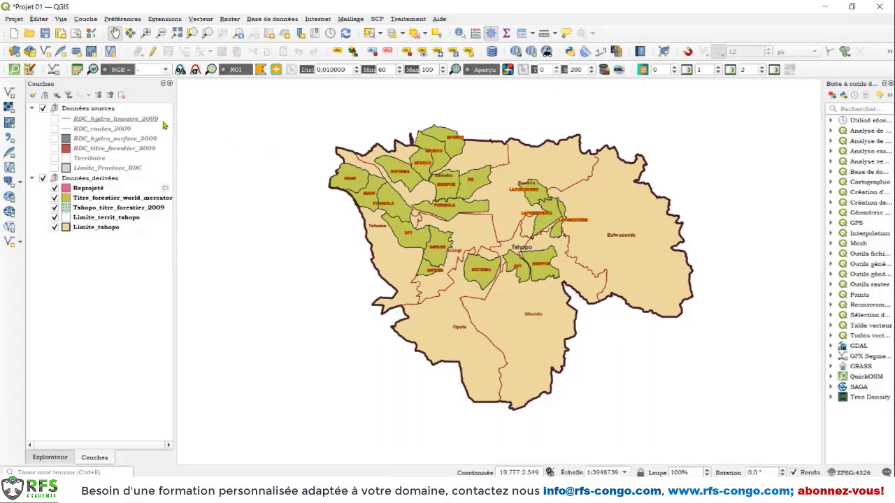
{"action": "left_click", "coordinate": [106, 24]}
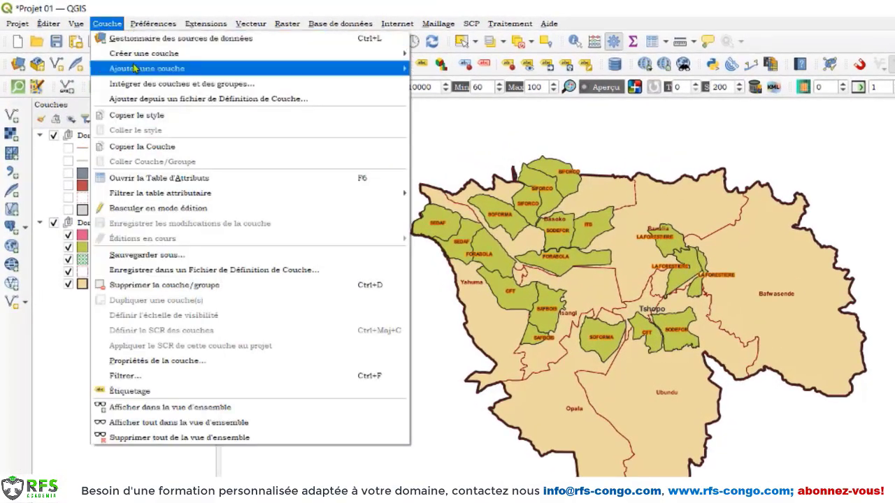
{"action": "mouse_move", "coordinate": [138, 71]}
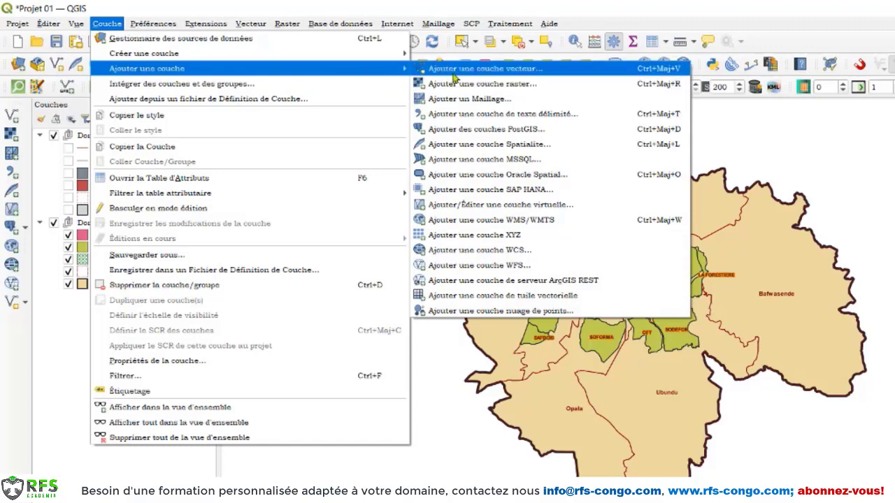
{"action": "left_click", "coordinate": [542, 120]}
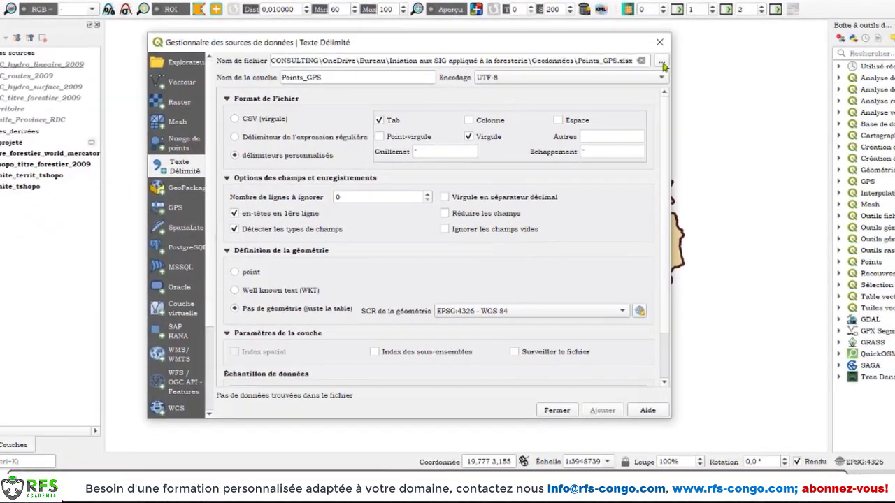
{"action": "left_click", "coordinate": [662, 62]}
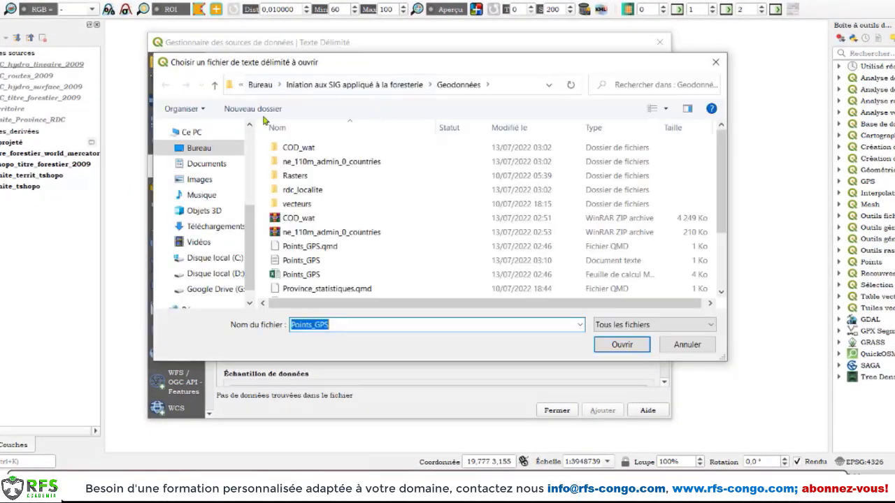
{"action": "scroll", "coordinate": [302, 234], "scroll_direction": "down", "scroll_amount": 1}
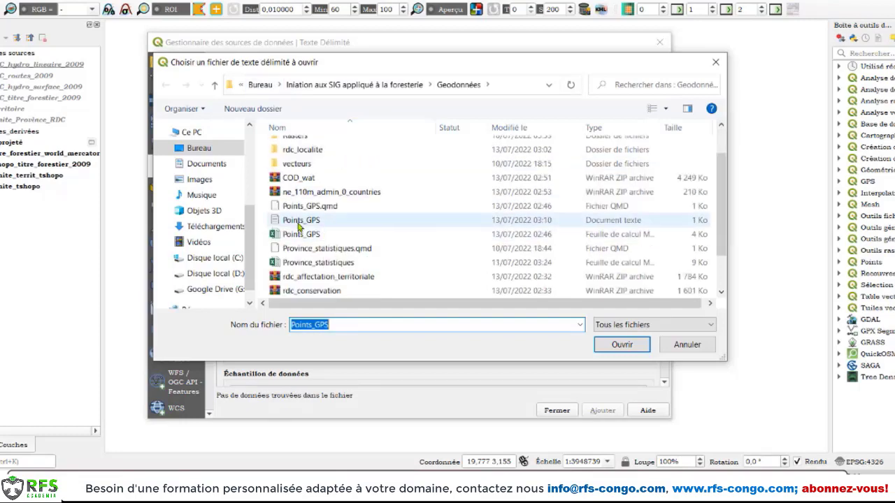
{"action": "left_click", "coordinate": [298, 223]}
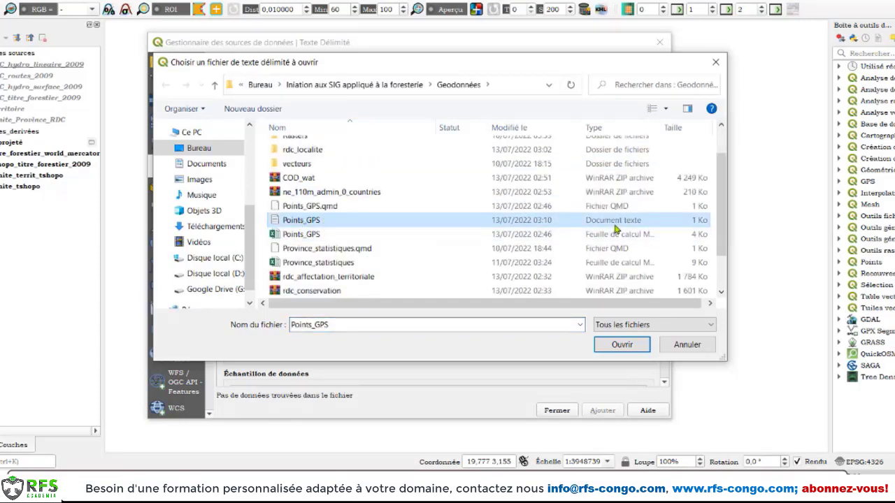
{"action": "left_click", "coordinate": [630, 346]}
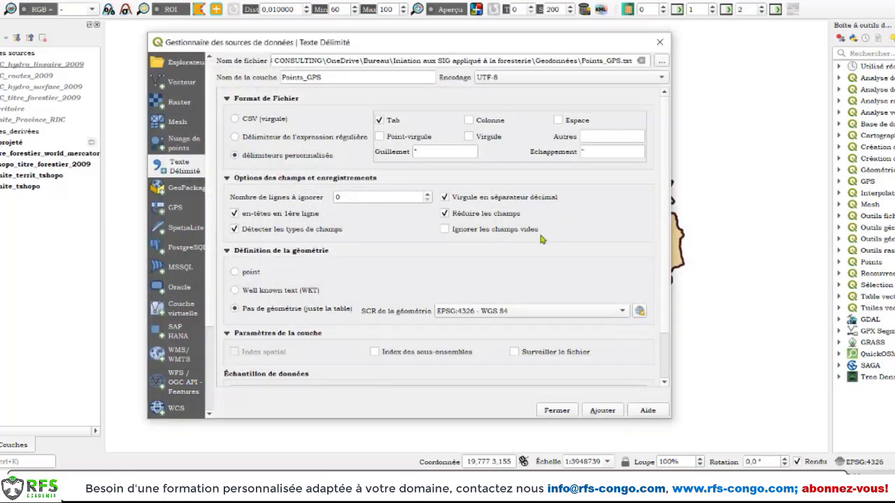
Use custom delimiters for the file format and enable Point-virgule in addition to Tab.
{"action": "scroll", "coordinate": [667, 223], "scroll_direction": "down", "scroll_amount": 1}
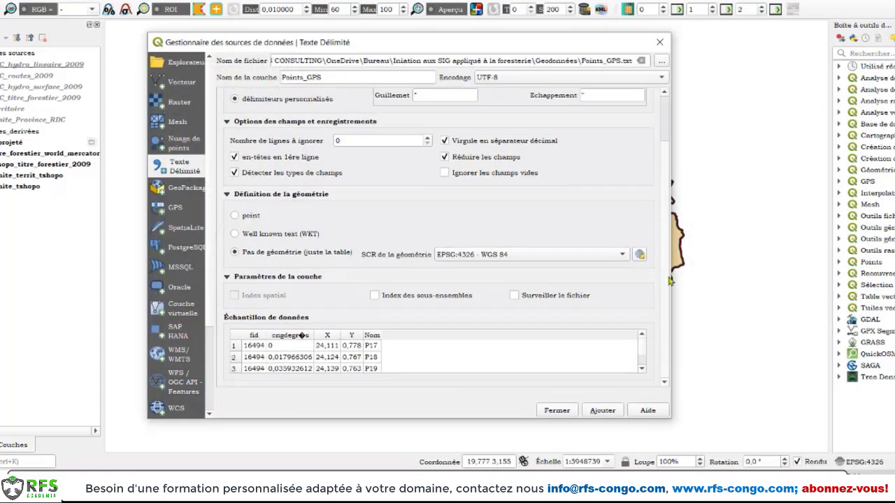
{"action": "scroll", "coordinate": [667, 210], "scroll_direction": "up", "scroll_amount": 1}
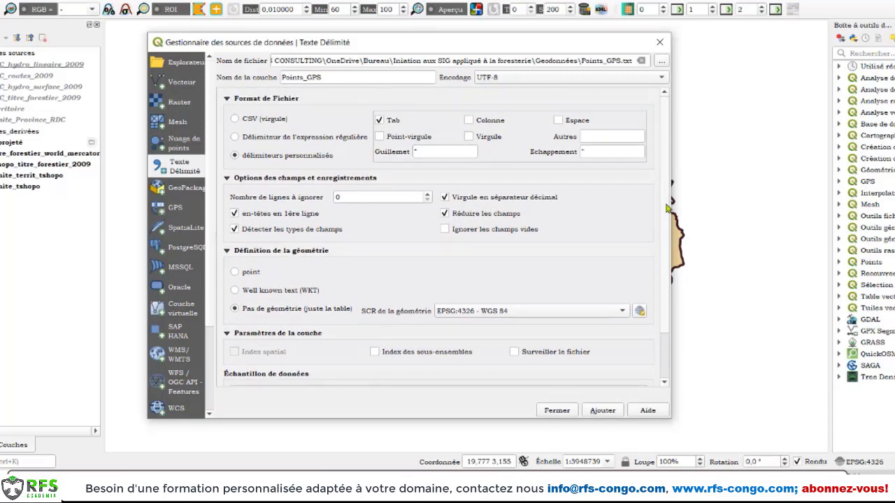
{"action": "scroll", "coordinate": [668, 208], "scroll_direction": "down", "scroll_amount": 2}
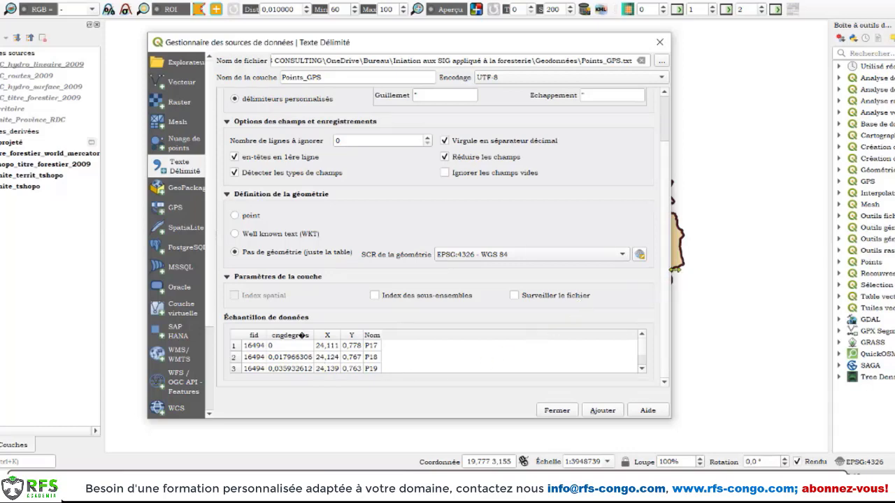
{"action": "scroll", "coordinate": [664, 287], "scroll_direction": "up", "scroll_amount": 2}
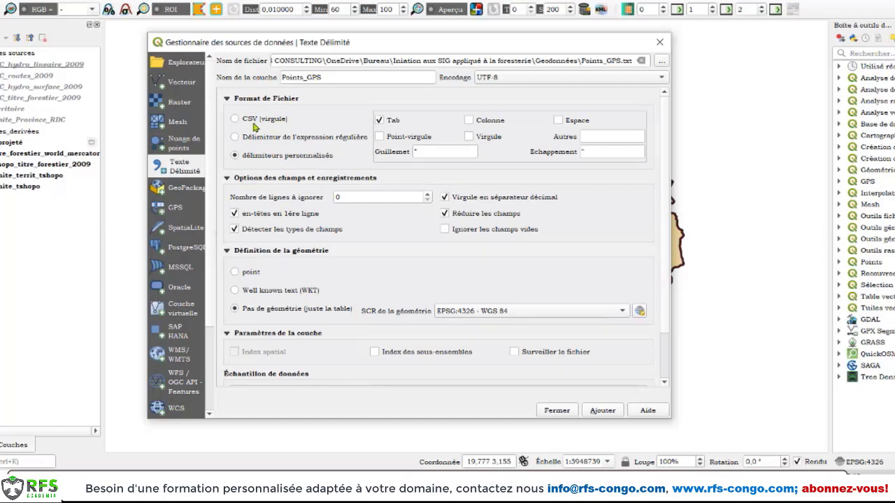
{"action": "left_click", "coordinate": [263, 121]}
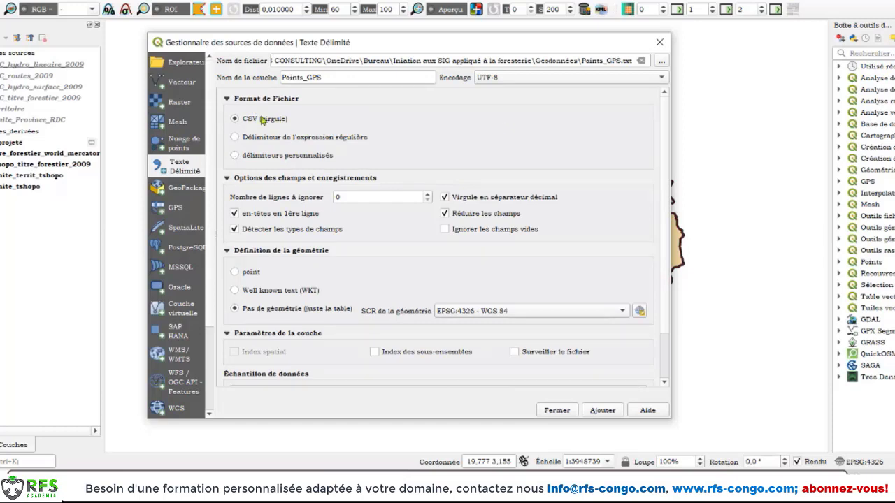
{"action": "left_click", "coordinate": [257, 160]}
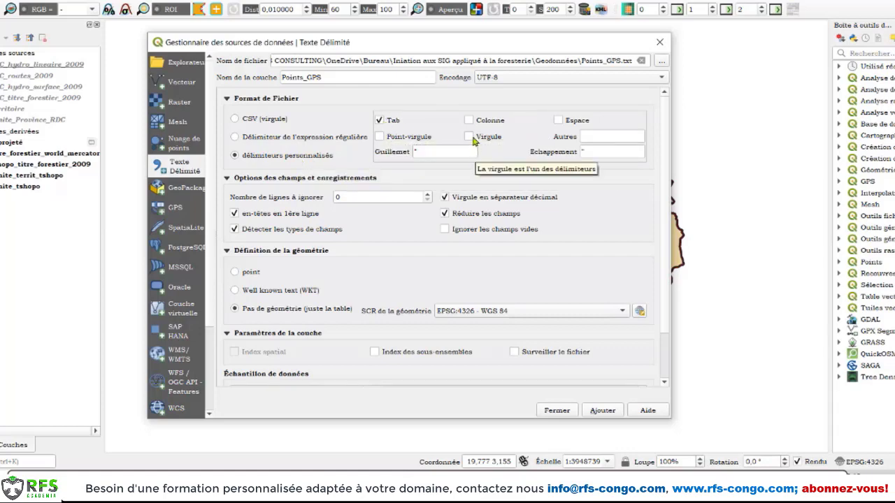
{"action": "left_click", "coordinate": [378, 138]}
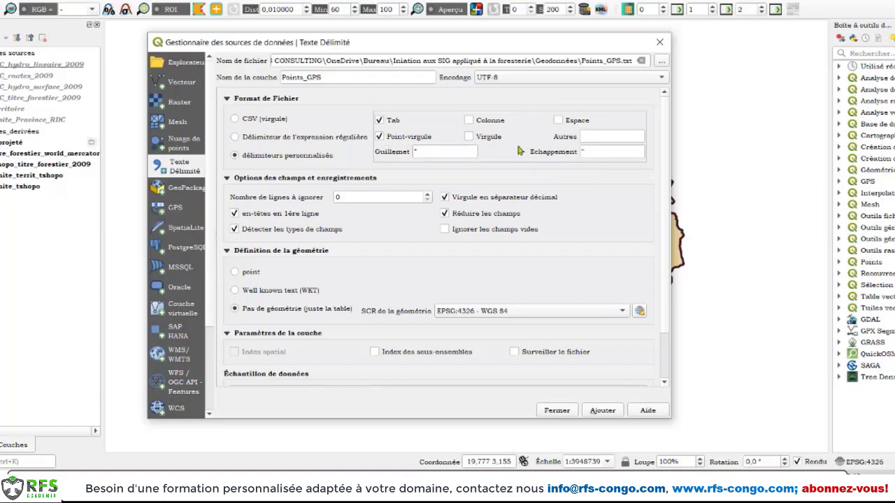
Examine the field options, geometry definition and X and Y columns in the data sample.
{"action": "scroll", "coordinate": [670, 229], "scroll_direction": "down", "scroll_amount": 2}
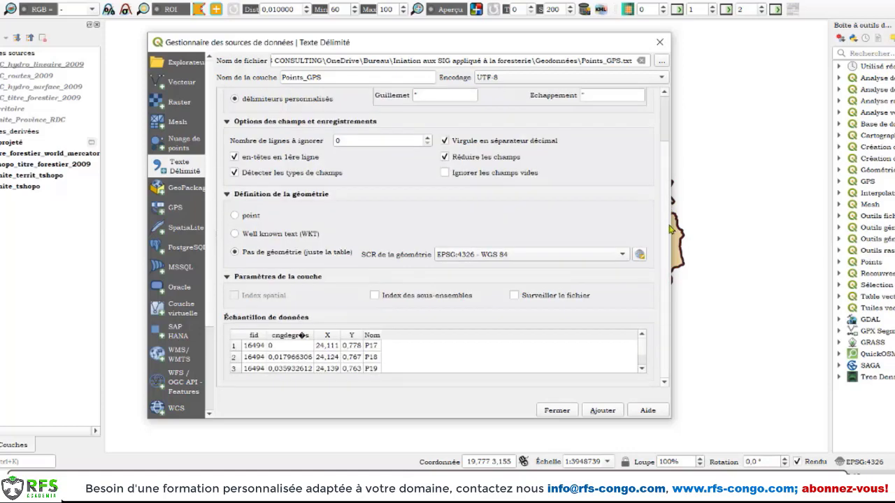
{"action": "scroll", "coordinate": [671, 228], "scroll_direction": "up", "scroll_amount": 2}
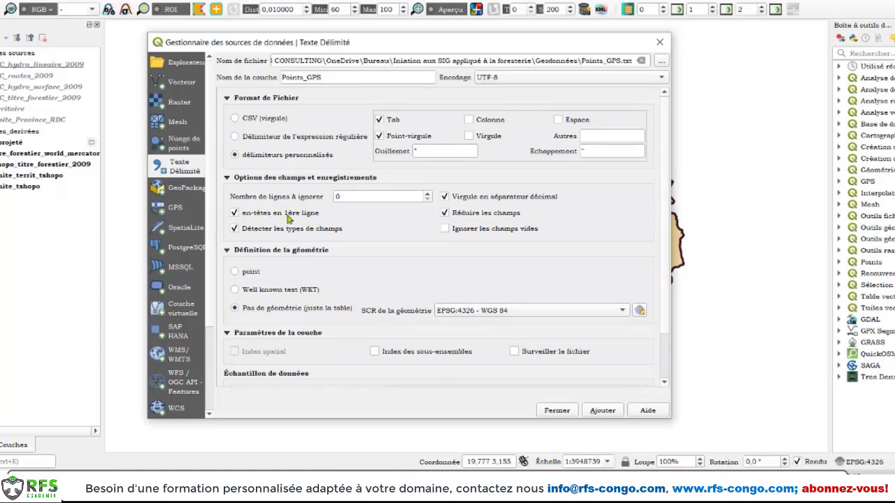
{"action": "scroll", "coordinate": [669, 210], "scroll_direction": "down", "scroll_amount": 2}
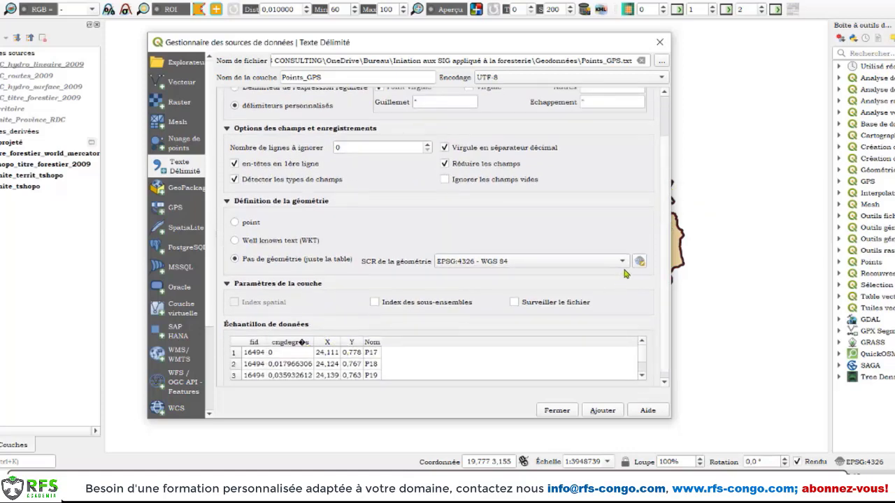
{"action": "scroll", "coordinate": [668, 278], "scroll_direction": "up", "scroll_amount": 2}
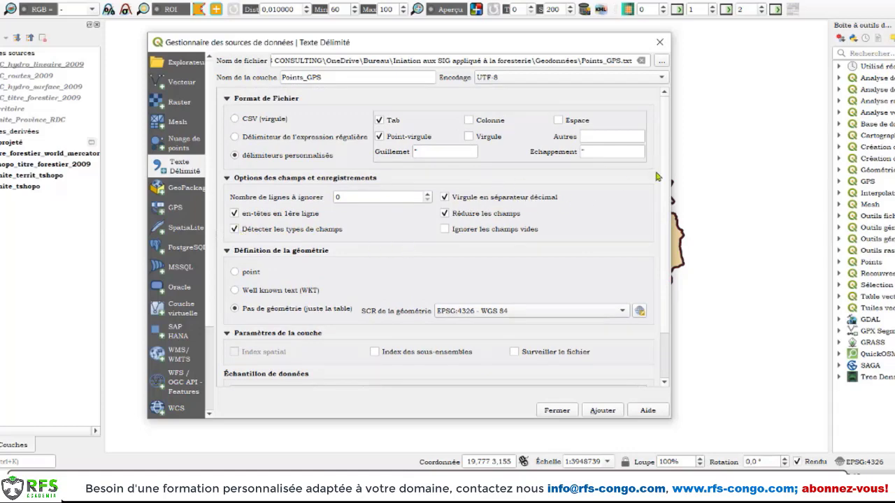
{"action": "scroll", "coordinate": [664, 241], "scroll_direction": "down", "scroll_amount": 2}
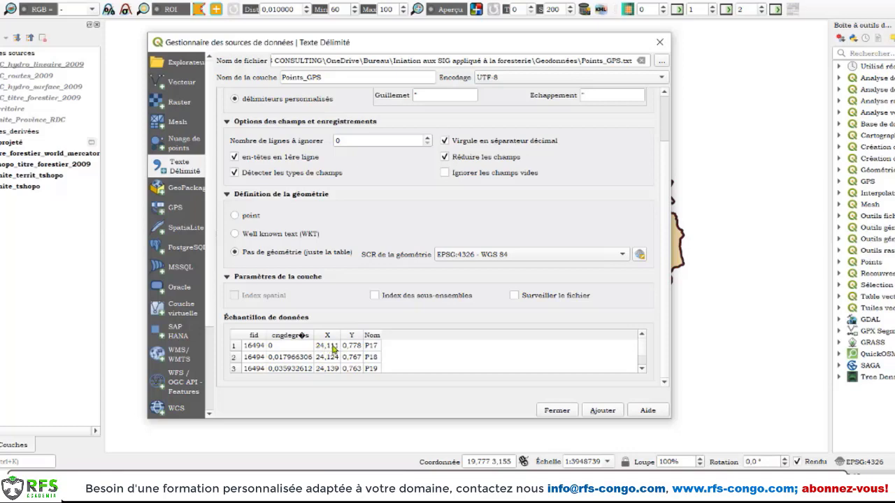
Define the geometry of the delimited text layer as points.
{"action": "left_click_drag", "start_coordinate": [664, 286], "coordinate": [670, 238]}
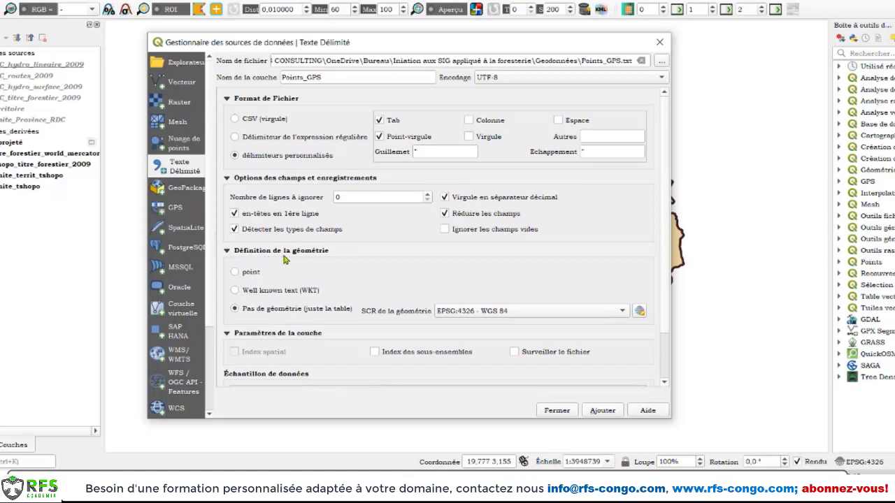
{"action": "left_click_drag", "start_coordinate": [666, 244], "coordinate": [665, 308]}
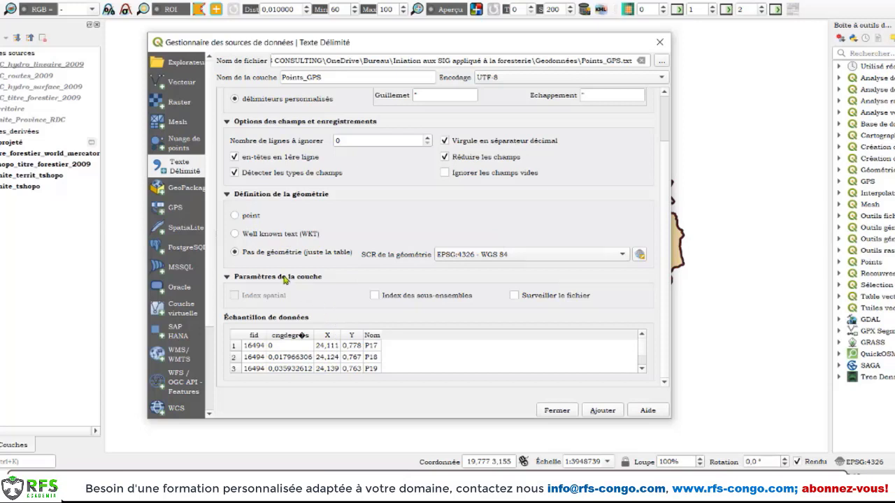
{"action": "left_click", "coordinate": [235, 216]}
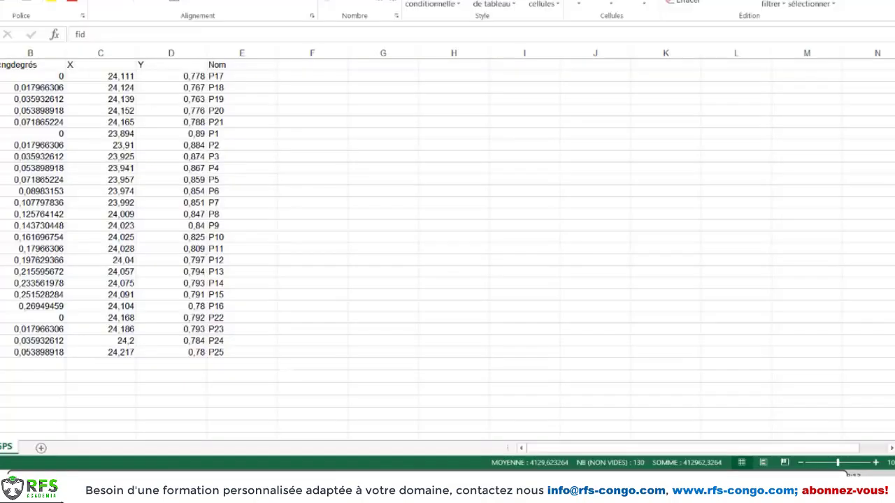
Switch to the Excel table and check the X and Y coordinate columns.
{"action": "key", "text": "ctrl+a"}
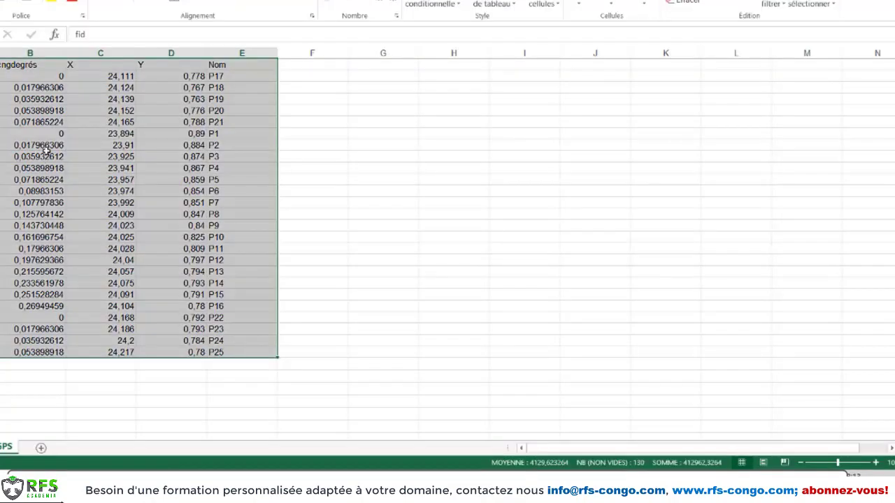
{"action": "left_click_drag", "start_coordinate": [102, 65], "coordinate": [109, 351]}
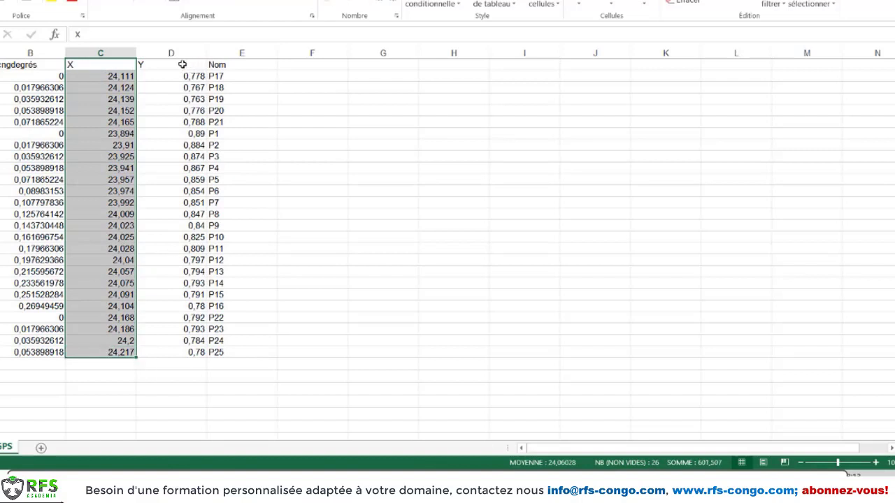
{"action": "left_click_drag", "start_coordinate": [191, 65], "coordinate": [194, 353]}
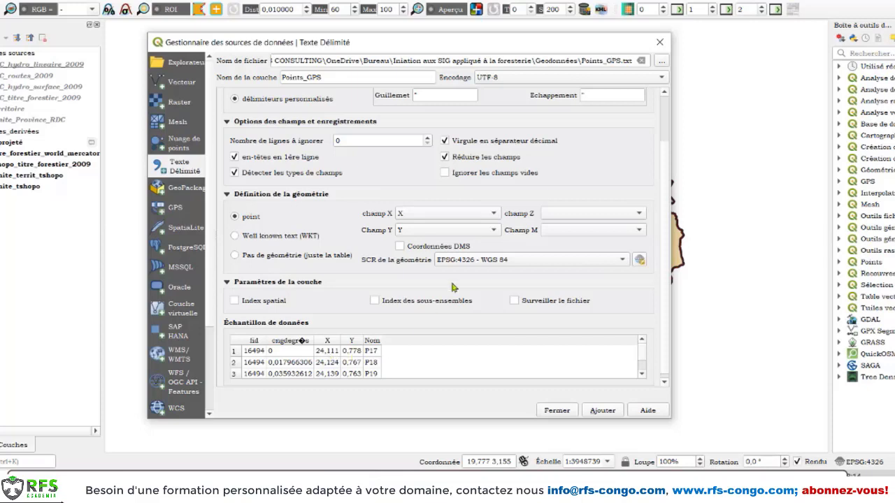
Back in QGIS, add the Points_GPS point layer to the project, close the data source manager and inspect the points on the map.
{"action": "left_click", "coordinate": [602, 411]}
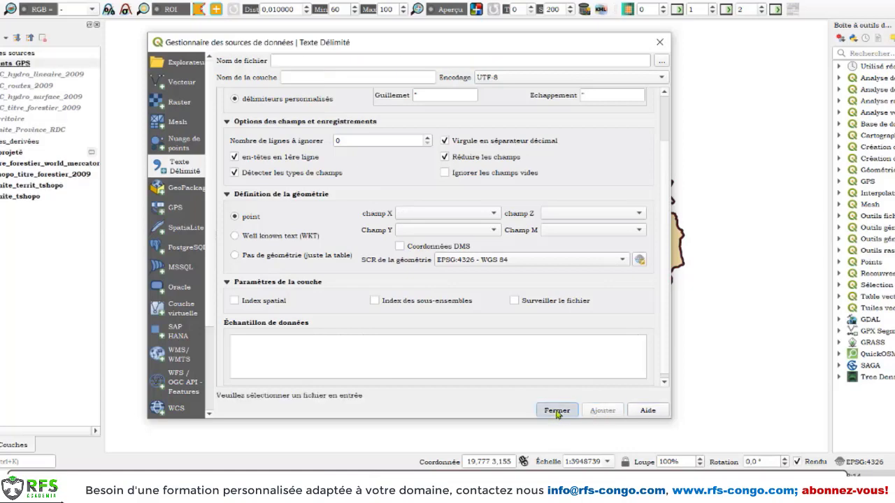
{"action": "left_click", "coordinate": [557, 411]}
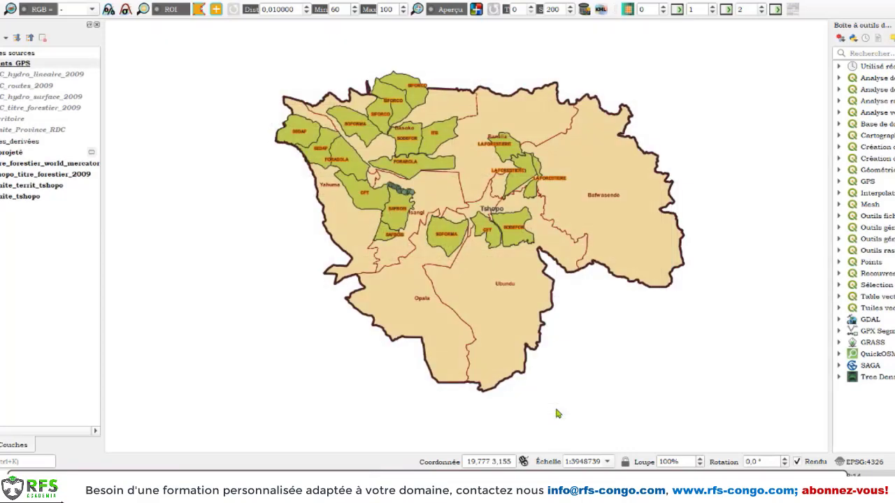
{"action": "left_click", "coordinate": [1, 63]}
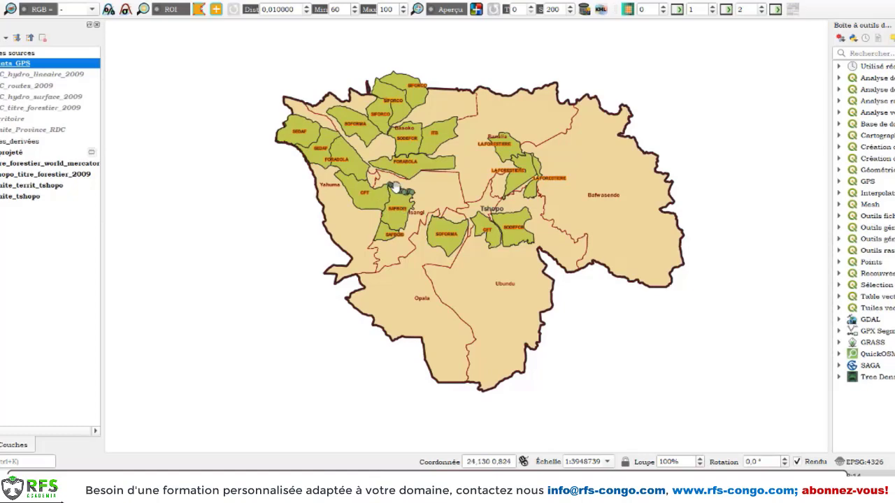
{"action": "scroll", "coordinate": [396, 187], "scroll_direction": "up", "scroll_amount": 3}
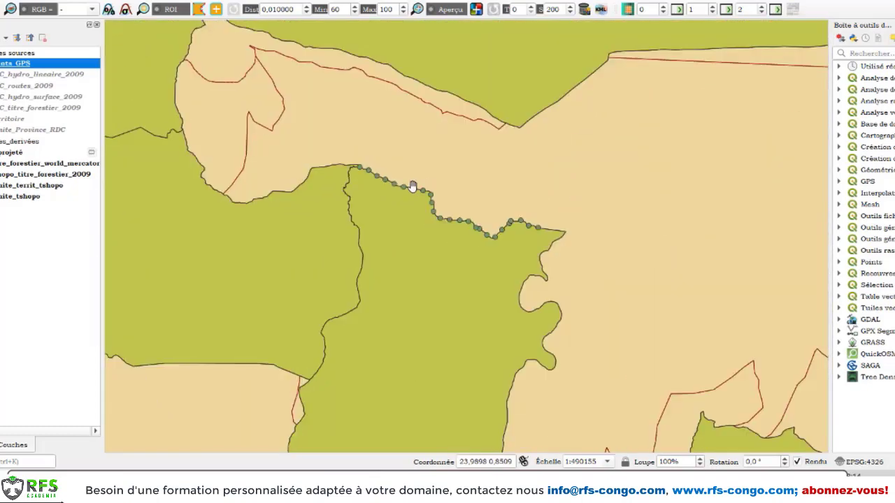
{"action": "scroll", "coordinate": [413, 186], "scroll_direction": "up", "scroll_amount": 1}
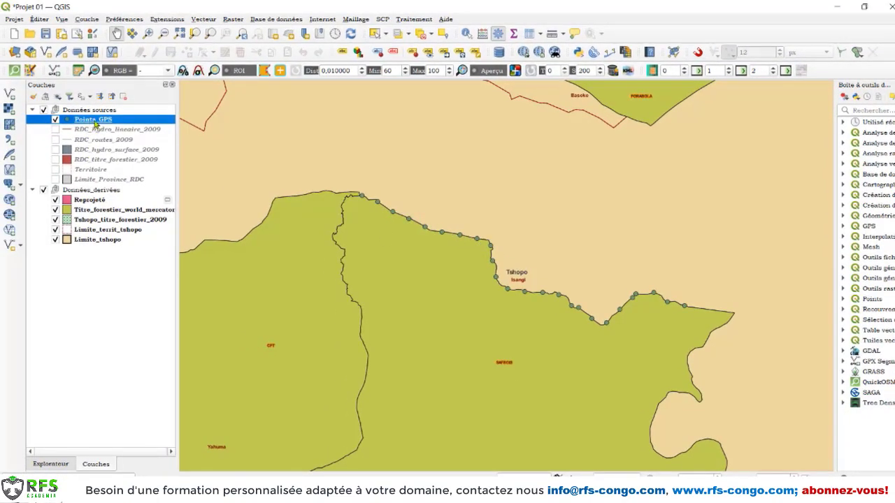
Review the attribute table of the Points_GPS layer and close it.
{"action": "right_click", "coordinate": [96, 123]}
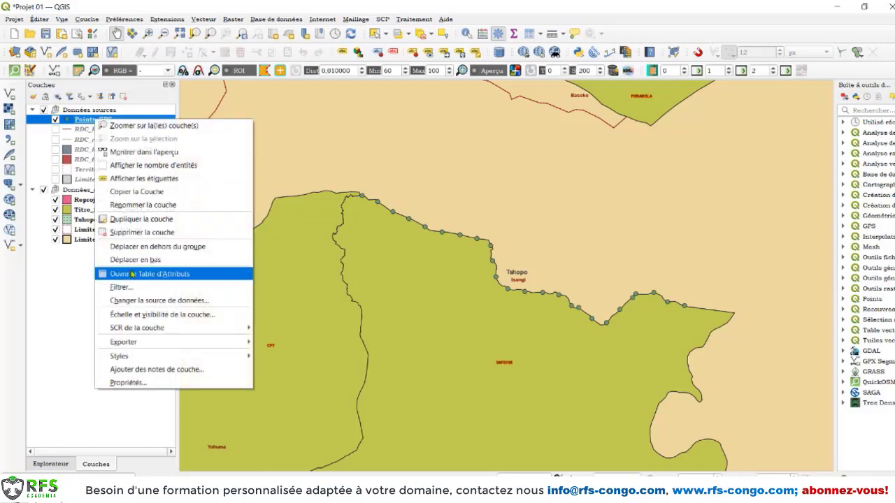
{"action": "left_click", "coordinate": [131, 273]}
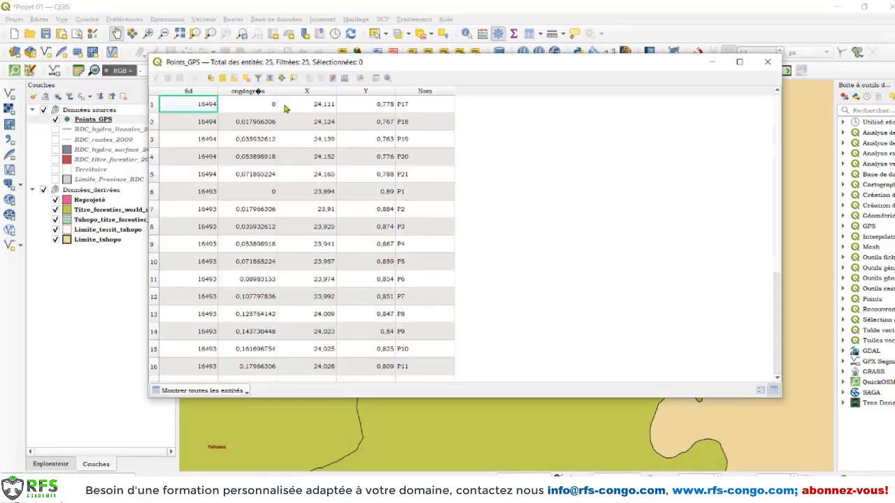
{"action": "scroll", "coordinate": [375, 130], "scroll_direction": "down", "scroll_amount": 3}
{"action": "scroll", "coordinate": [362, 184], "scroll_direction": "up", "scroll_amount": 3}
{"action": "left_click", "coordinate": [767, 62]}
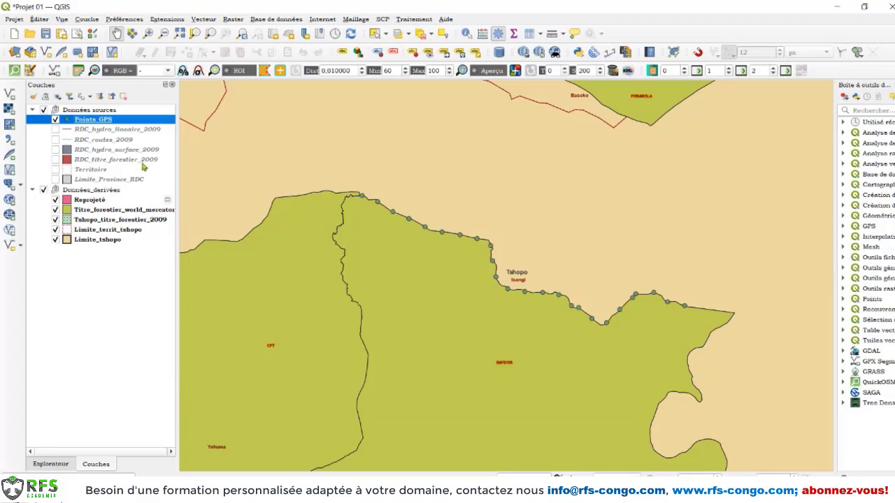
In the Points_GPS layer's symbology, set the simple symbol's fill colour to red.
{"action": "right_click", "coordinate": [95, 121]}
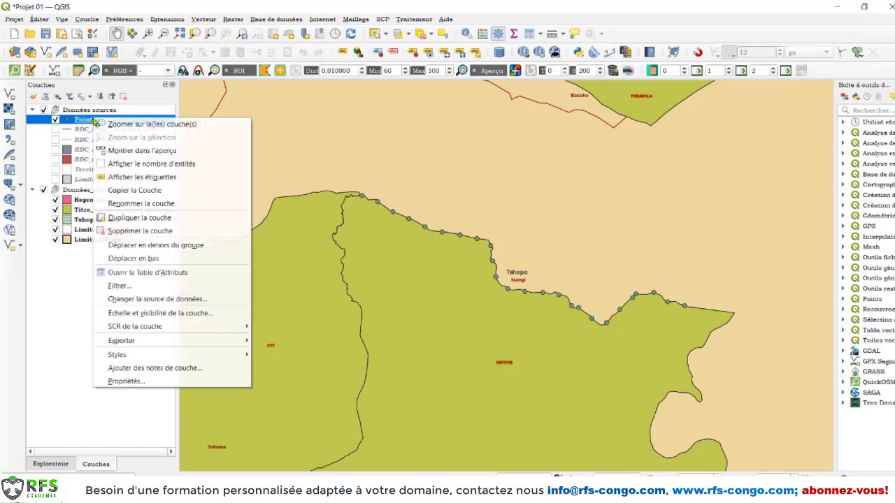
{"action": "left_click", "coordinate": [133, 381]}
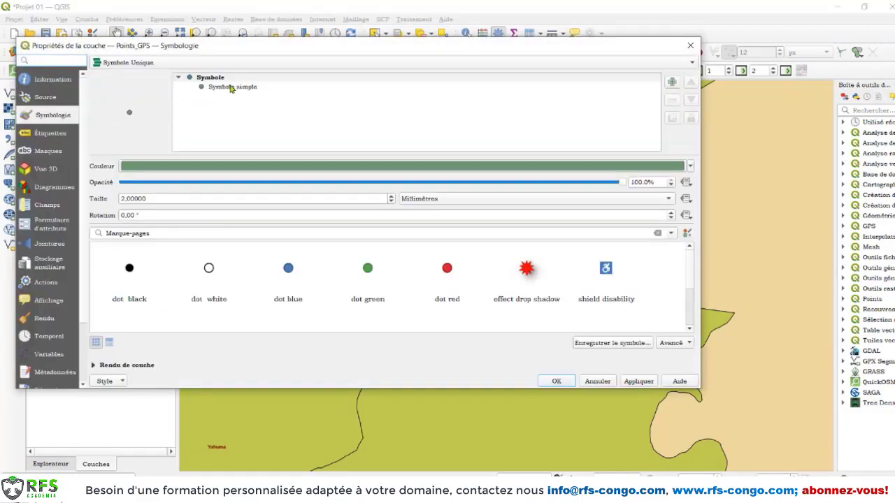
{"action": "left_click", "coordinate": [279, 86]}
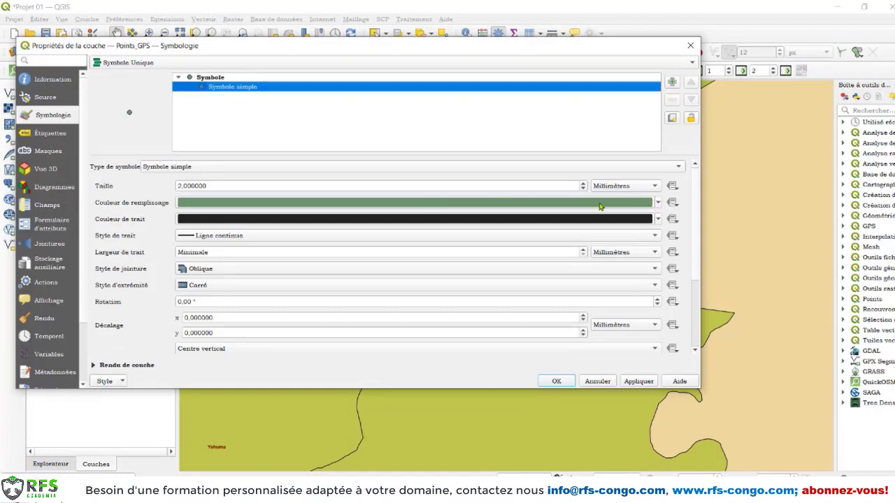
{"action": "left_click", "coordinate": [657, 202]}
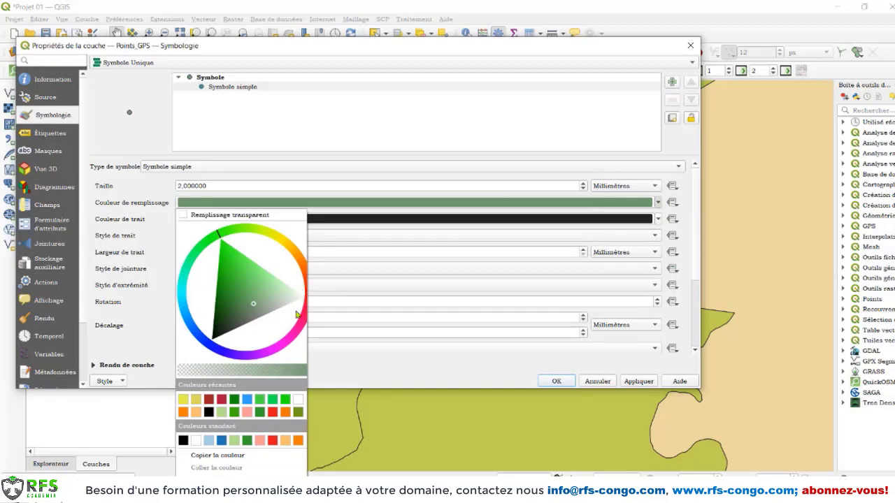
{"action": "left_click_drag", "start_coordinate": [298, 333], "coordinate": [298, 287]}
{"action": "left_click", "coordinate": [297, 287]}
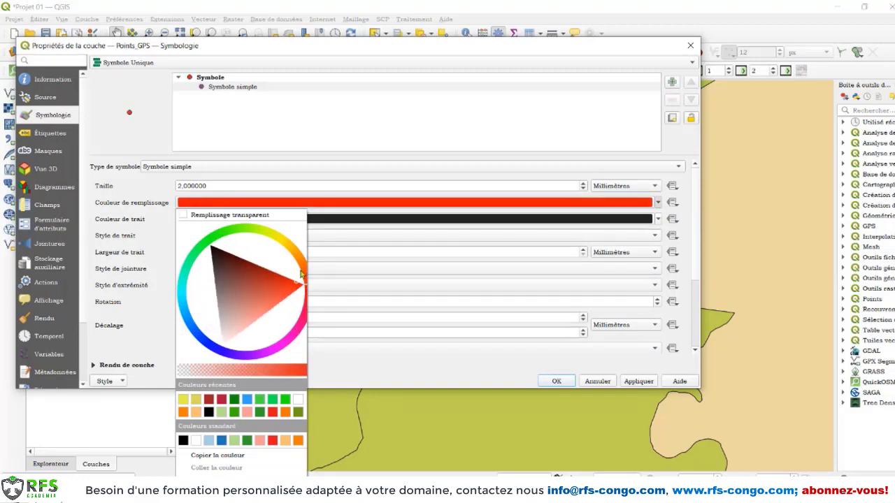
{"action": "left_click", "coordinate": [159, 120]}
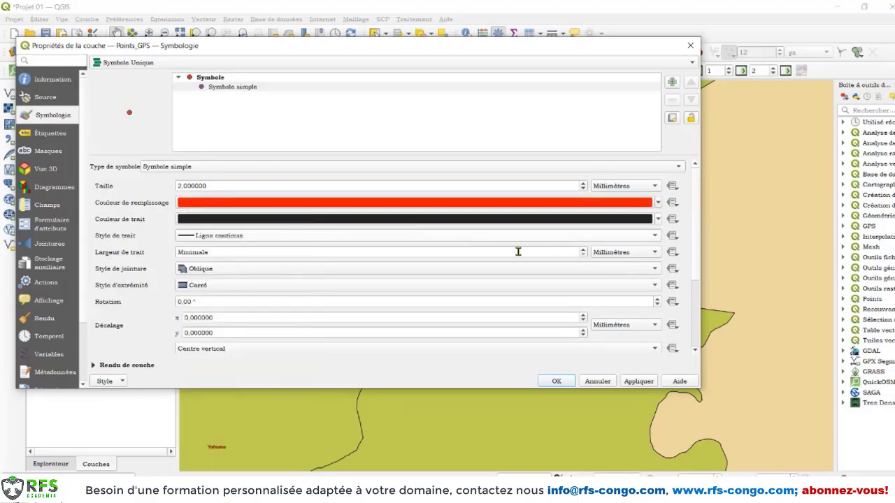
Set the point symbol's stroke width to 0.4 mm and increase its size.
{"action": "left_click", "coordinate": [584, 250]}
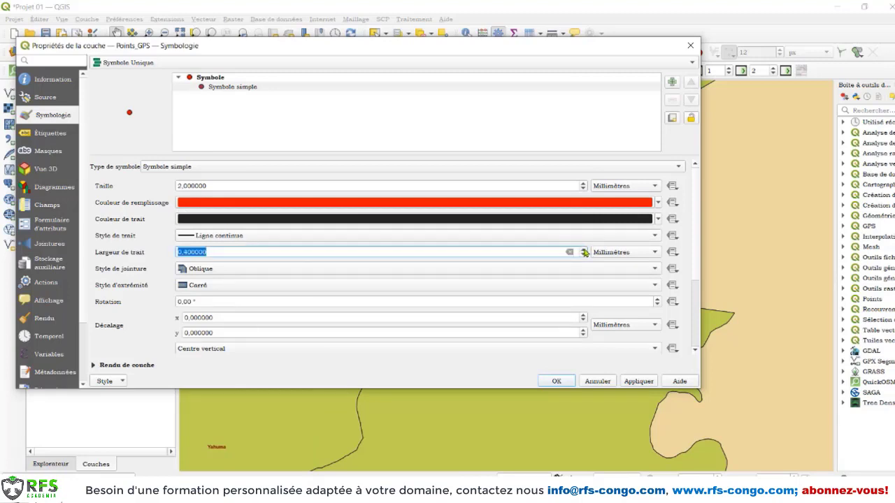
{"action": "left_click", "coordinate": [581, 185]}
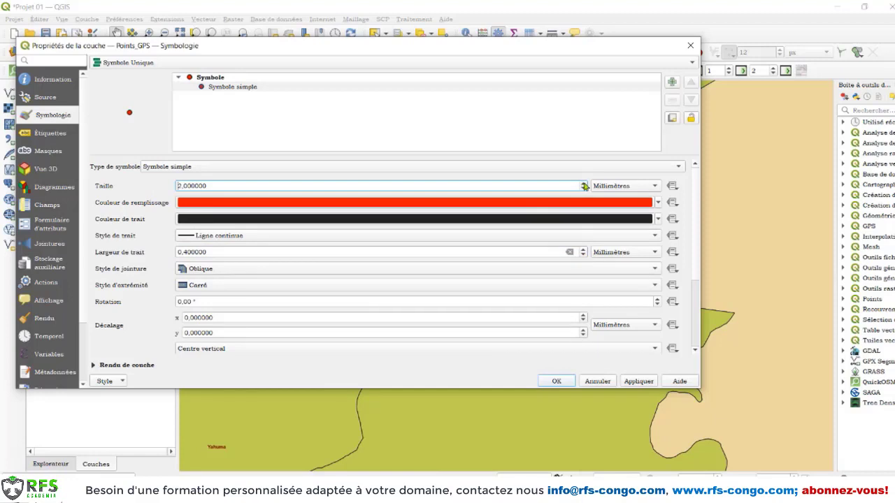
{"action": "left_click", "coordinate": [585, 184]}
{"action": "left_click", "coordinate": [585, 185]}
Enable simple labels for the Points_GPS layer using the Nom field as the value.
{"action": "left_click", "coordinate": [56, 135]}
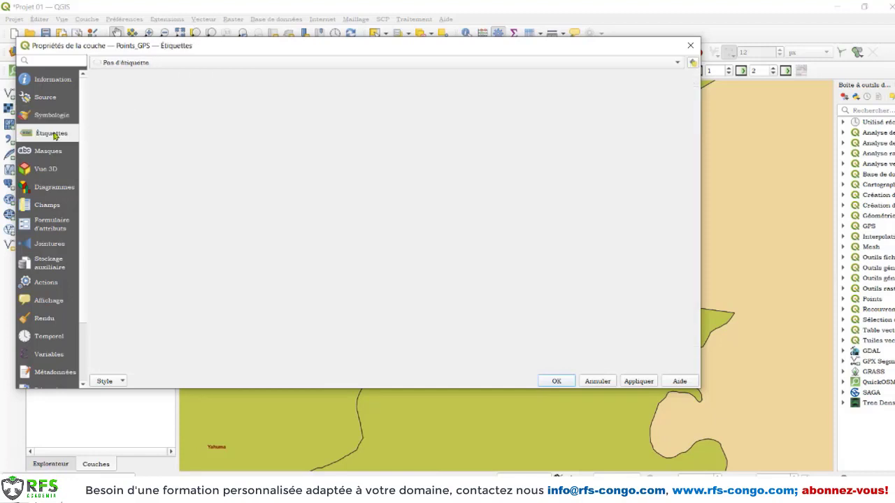
{"action": "left_click", "coordinate": [142, 64]}
{"action": "left_click", "coordinate": [132, 73]}
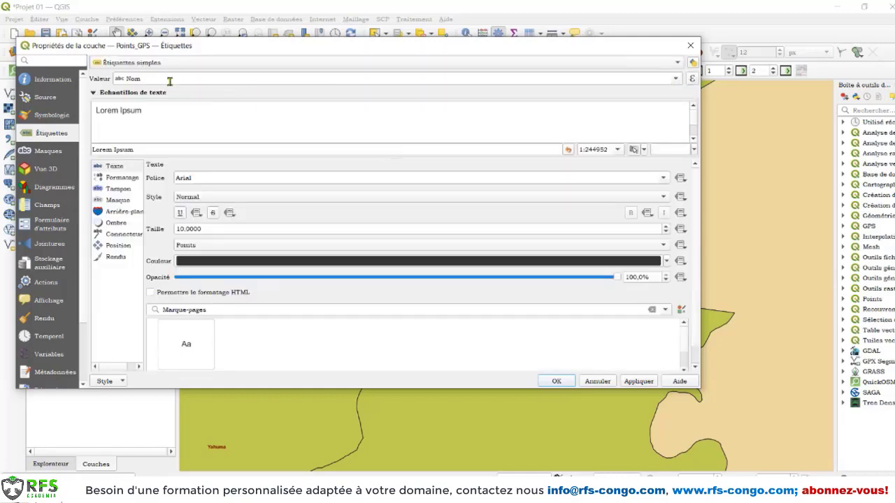
{"action": "left_click", "coordinate": [673, 79]}
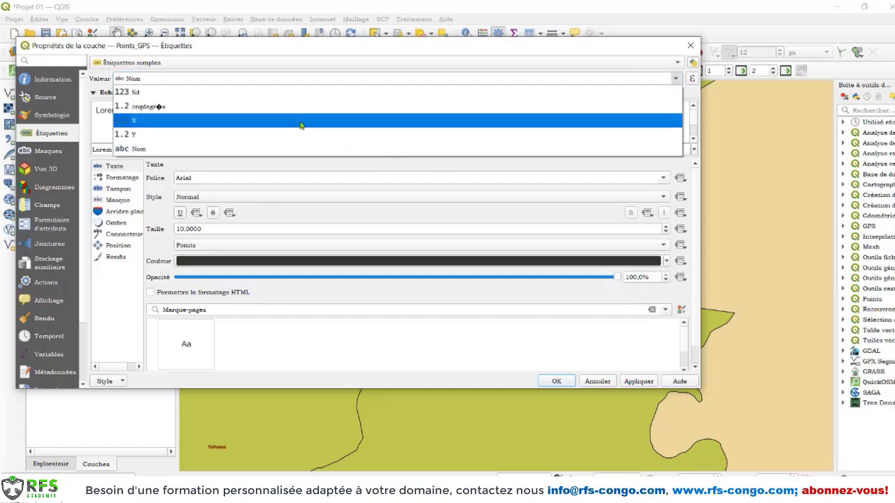
{"action": "left_click", "coordinate": [166, 150]}
Set the label text style to Gras and reduce the font size.
{"action": "left_click", "coordinate": [199, 198]}
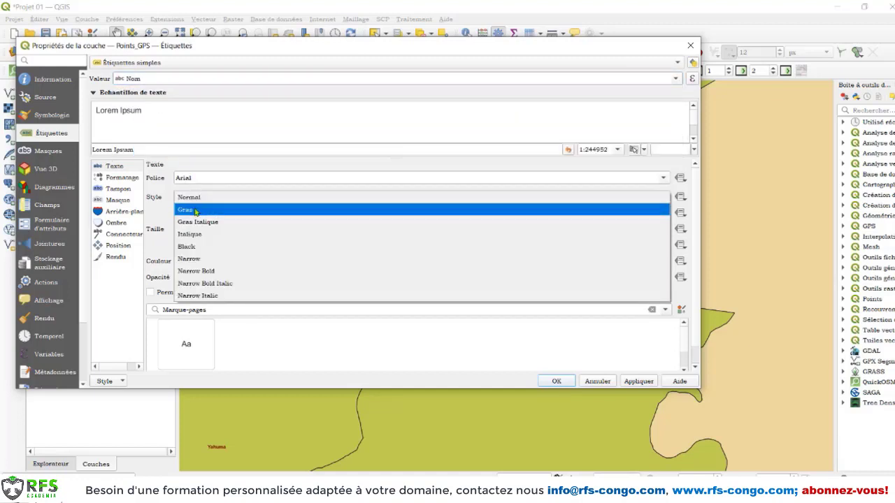
{"action": "left_click", "coordinate": [199, 210]}
{"action": "scroll", "coordinate": [215, 231], "scroll_direction": "down", "scroll_amount": 2}
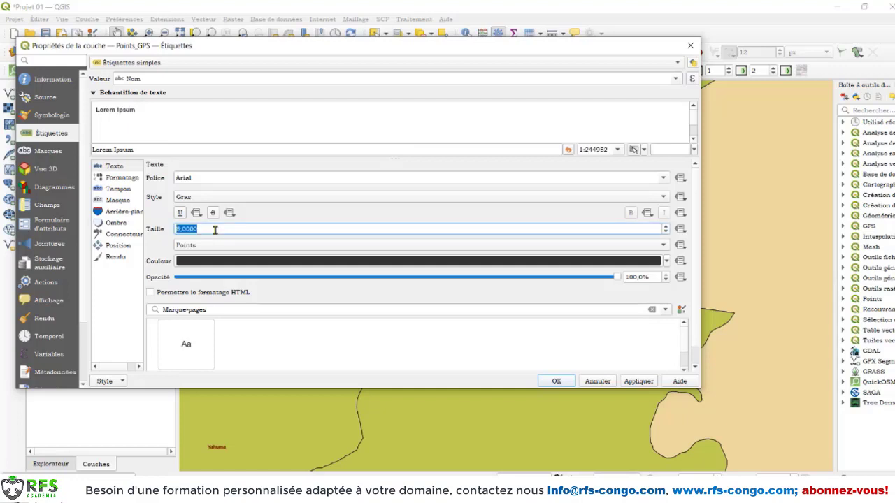
{"action": "scroll", "coordinate": [215, 229], "scroll_direction": "down", "scroll_amount": 1}
{"action": "scroll", "coordinate": [214, 229], "scroll_direction": "up", "scroll_amount": 1}
Enable a 0.3 mm buffer around the labels, apply the settings and close the layer properties.
{"action": "left_click", "coordinate": [118, 190]}
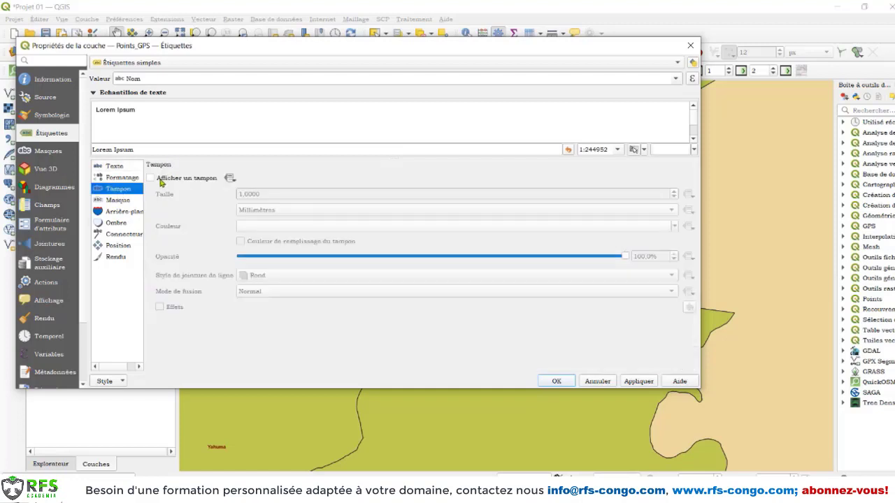
{"action": "left_click", "coordinate": [161, 180]}
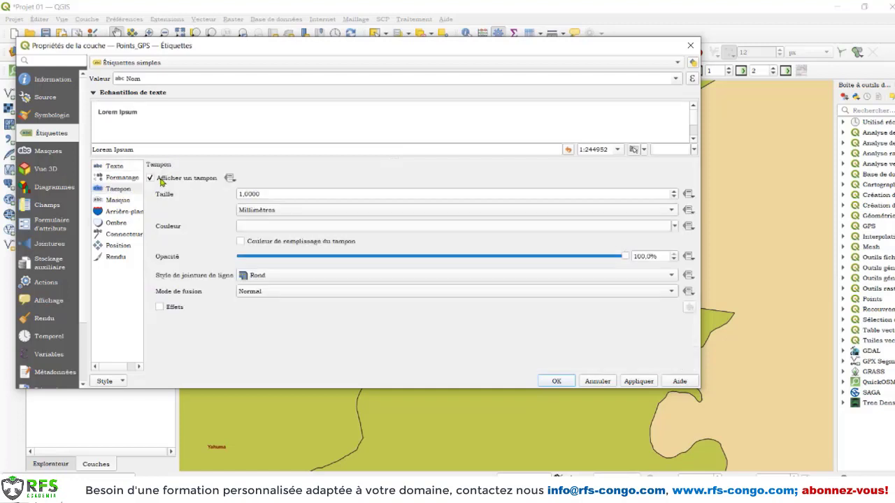
{"action": "left_click", "coordinate": [673, 199]}
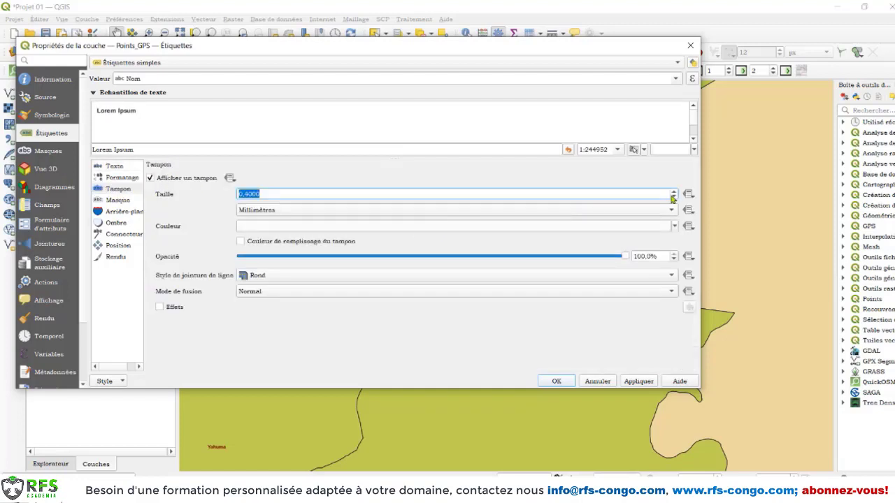
{"action": "left_click", "coordinate": [673, 199]}
{"action": "left_click", "coordinate": [638, 382]}
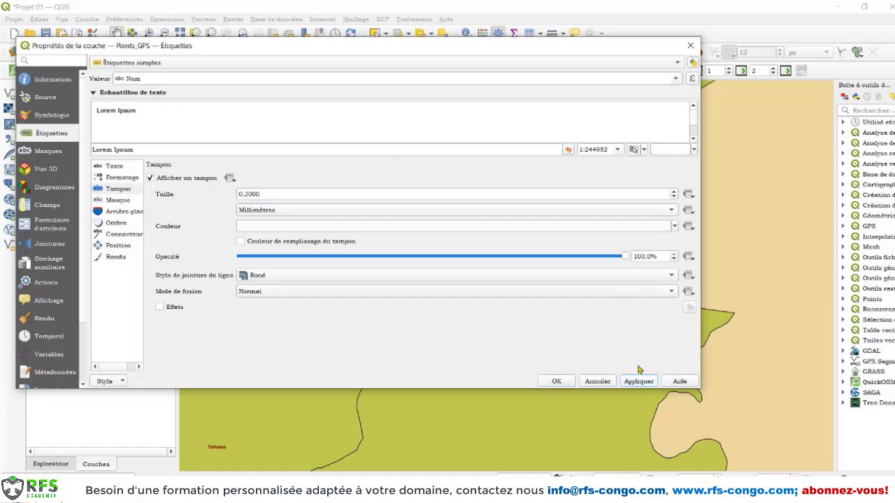
{"action": "left_click_drag", "start_coordinate": [534, 50], "coordinate": [545, 21]}
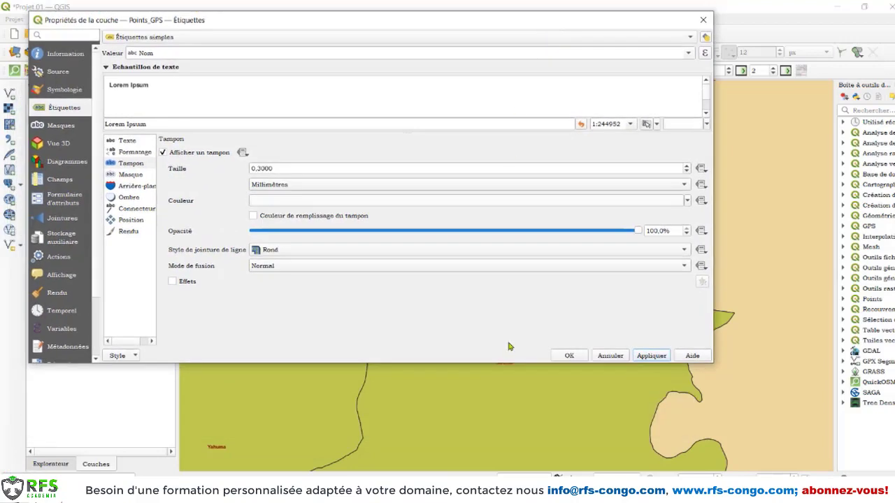
{"action": "left_click", "coordinate": [564, 357]}
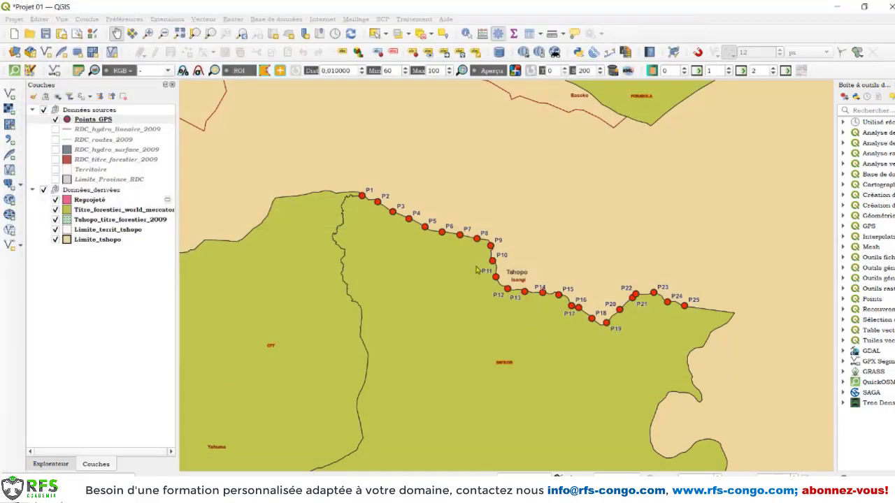
{"action": "scroll", "coordinate": [476, 270], "scroll_direction": "up", "scroll_amount": 1}
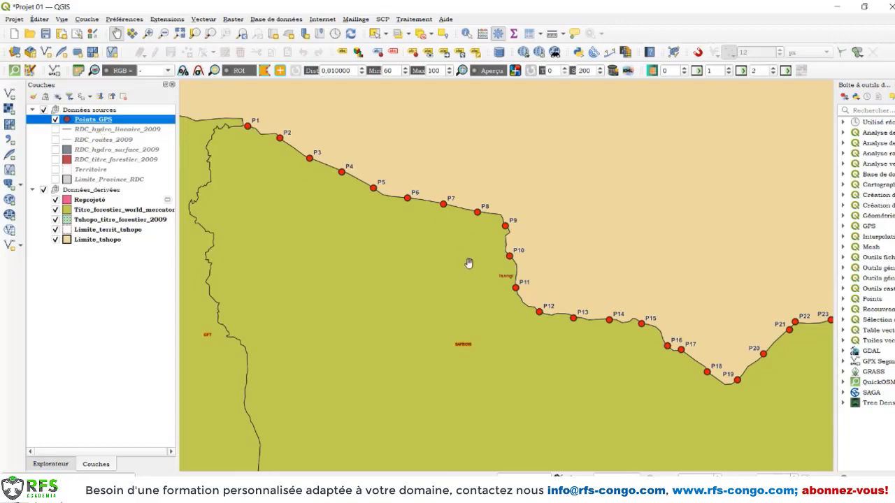
{"action": "left_click_drag", "start_coordinate": [458, 264], "coordinate": [436, 259]}
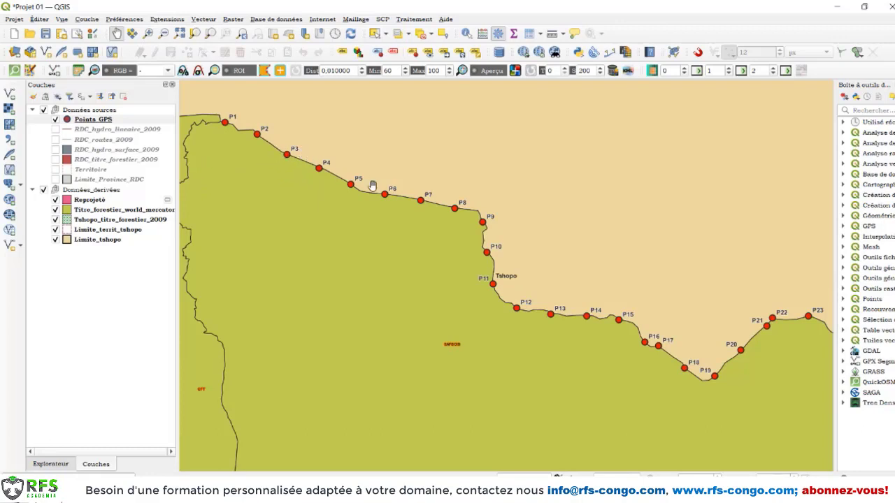
Inspect the labelled GPS points P1 to P25 along the forest title's northern boundary and their location within the whole Tshopo province.
{"action": "left_click_drag", "start_coordinate": [449, 239], "coordinate": [425, 244]}
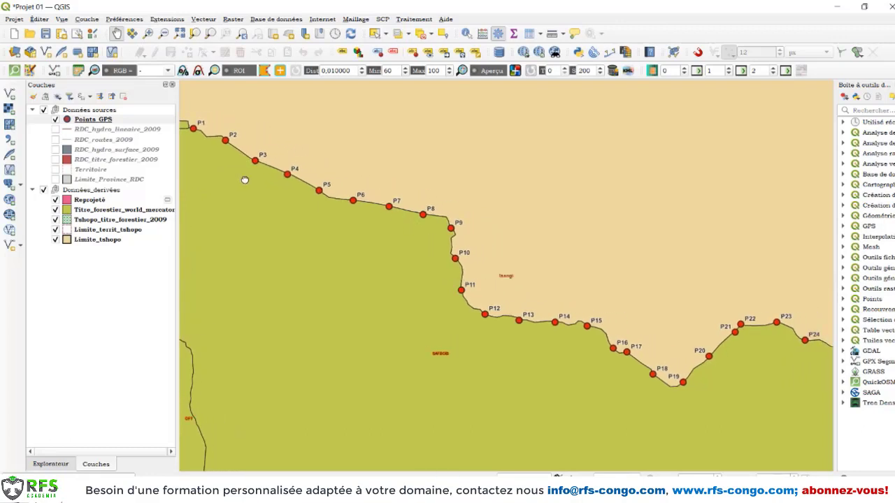
{"action": "left_click_drag", "start_coordinate": [229, 177], "coordinate": [278, 186]}
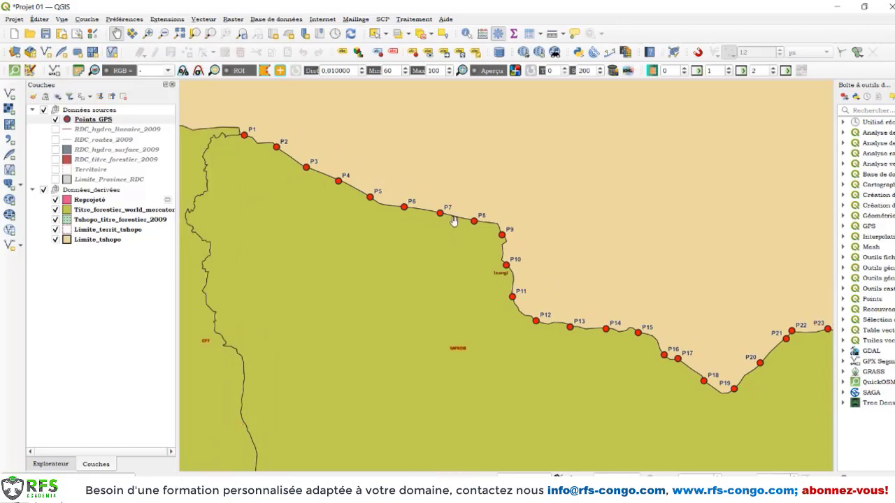
{"action": "left_click_drag", "start_coordinate": [503, 264], "coordinate": [407, 231]}
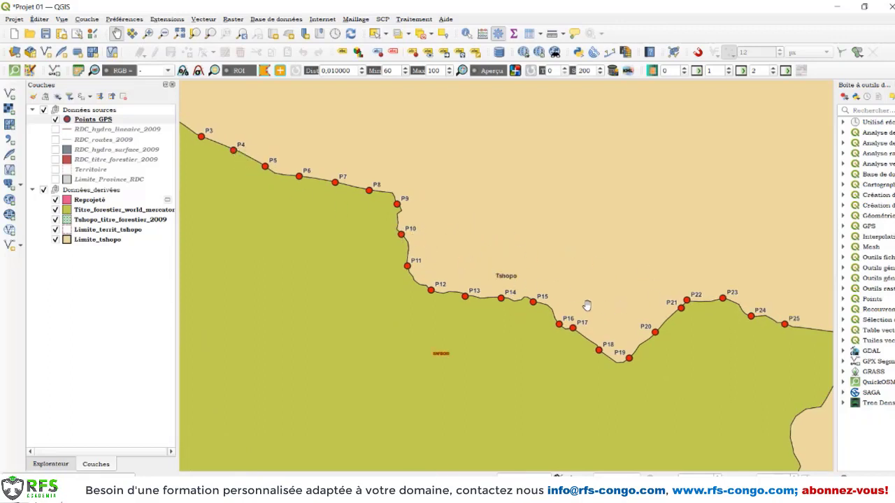
{"action": "scroll", "coordinate": [578, 327], "scroll_direction": "down", "scroll_amount": 1}
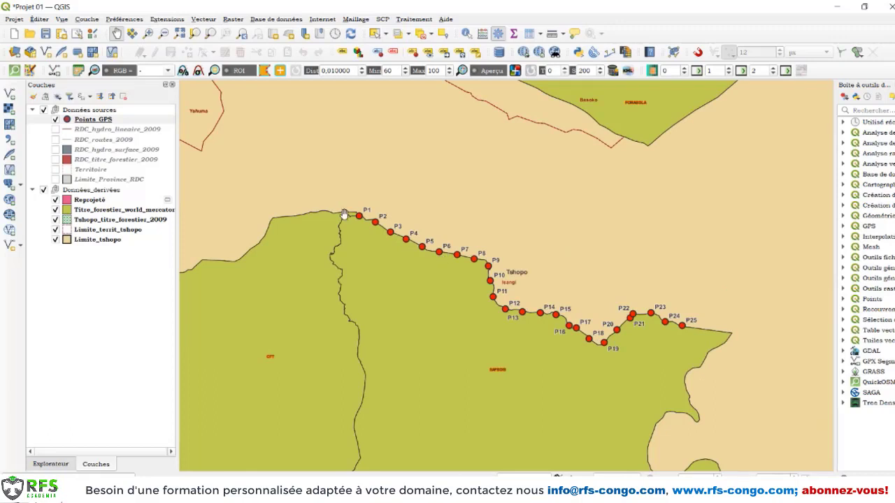
{"action": "left_click_drag", "start_coordinate": [542, 337], "coordinate": [552, 196]}
{"action": "scroll", "coordinate": [547, 251], "scroll_direction": "down", "scroll_amount": 1}
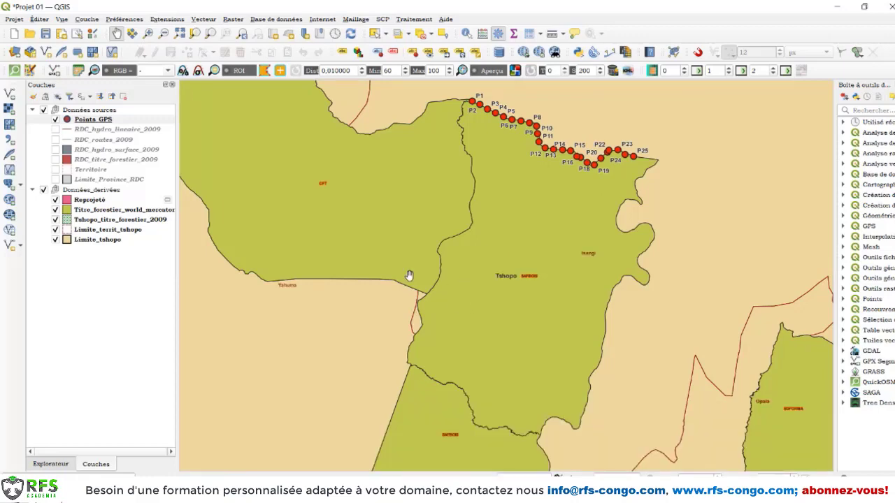
{"action": "scroll", "coordinate": [571, 276], "scroll_direction": "down", "scroll_amount": 2}
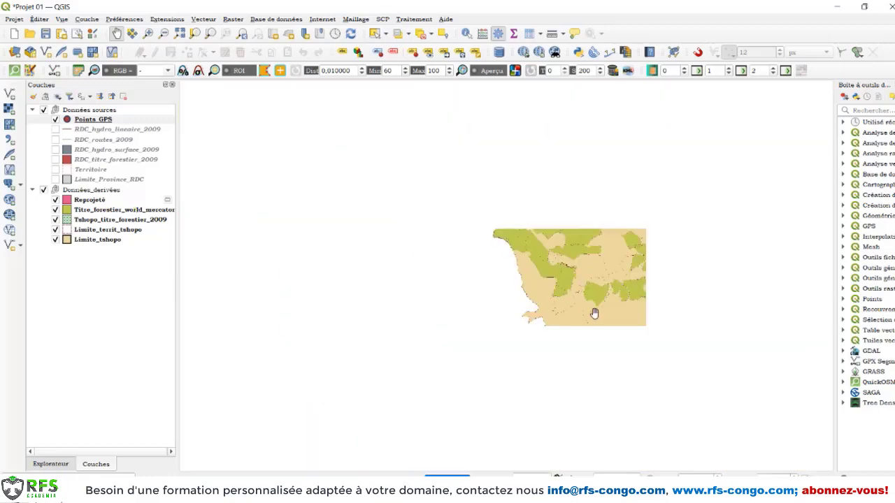
{"action": "left_click_drag", "start_coordinate": [595, 292], "coordinate": [495, 287]}
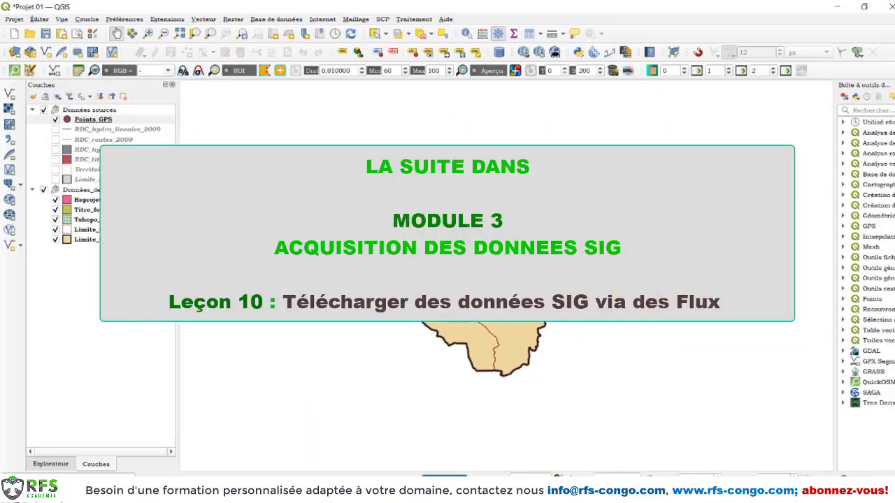
{"action": "scroll", "coordinate": [495, 287], "scroll_direction": "up", "scroll_amount": 1}
{"action": "scroll", "coordinate": [495, 287], "scroll_direction": "down", "scroll_amount": 1}
{"action": "scroll", "coordinate": [495, 288], "scroll_direction": "up", "scroll_amount": 1}
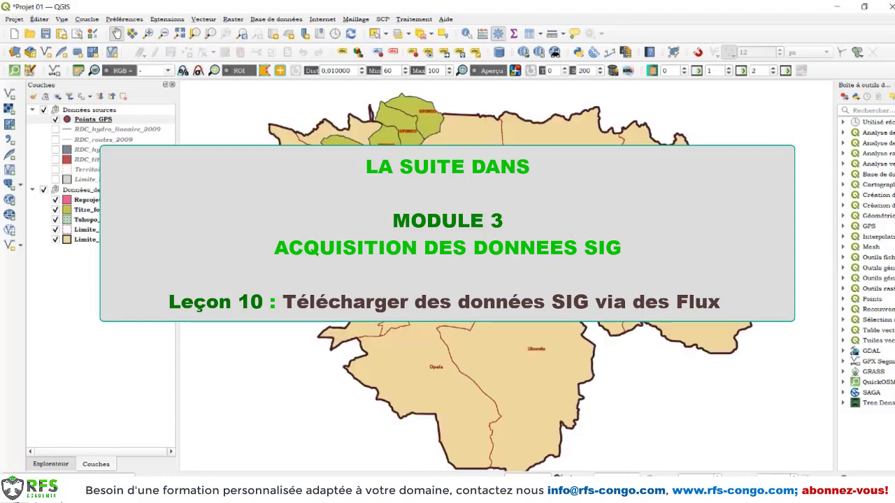